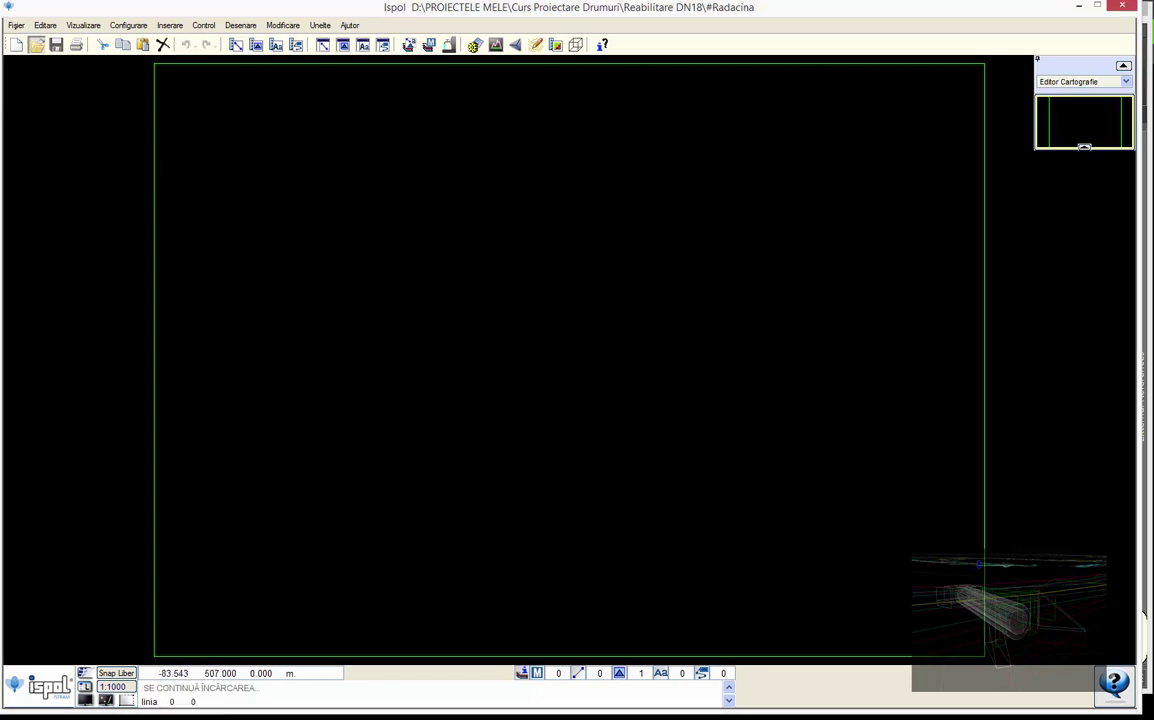
Load #Triangulatie.edm and pan the drawing to frame the DN18 survey line
double_click(520, 311)
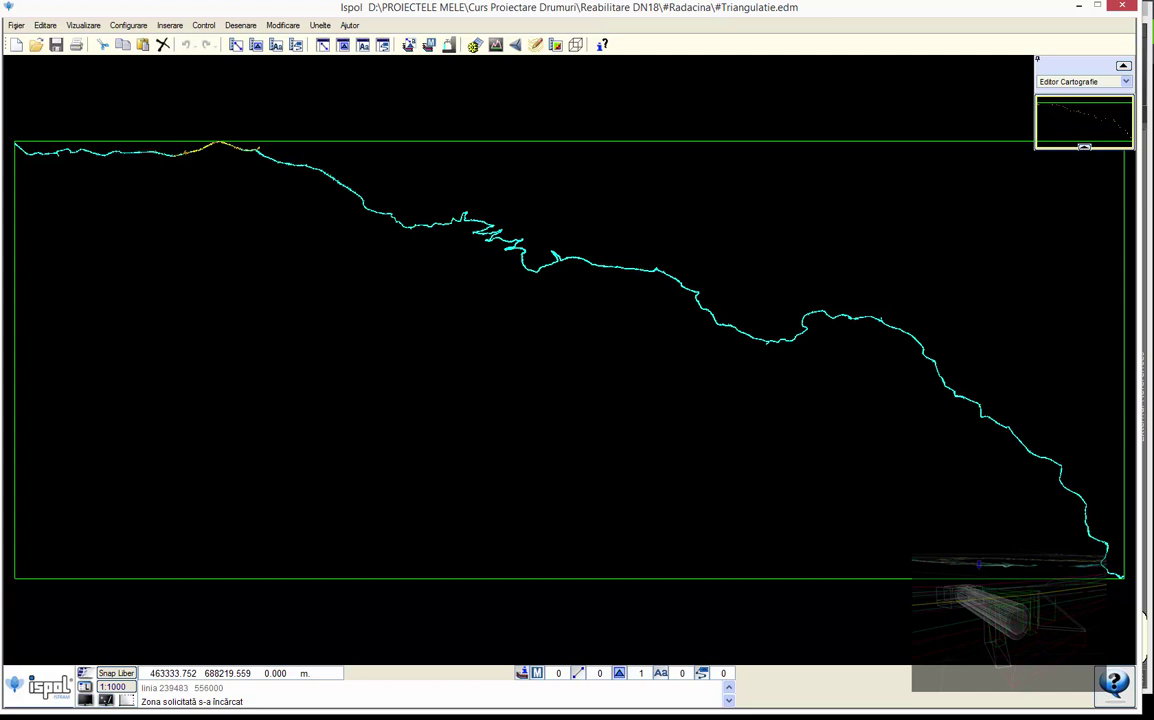
middle_drag(366, 224, 381, 251)
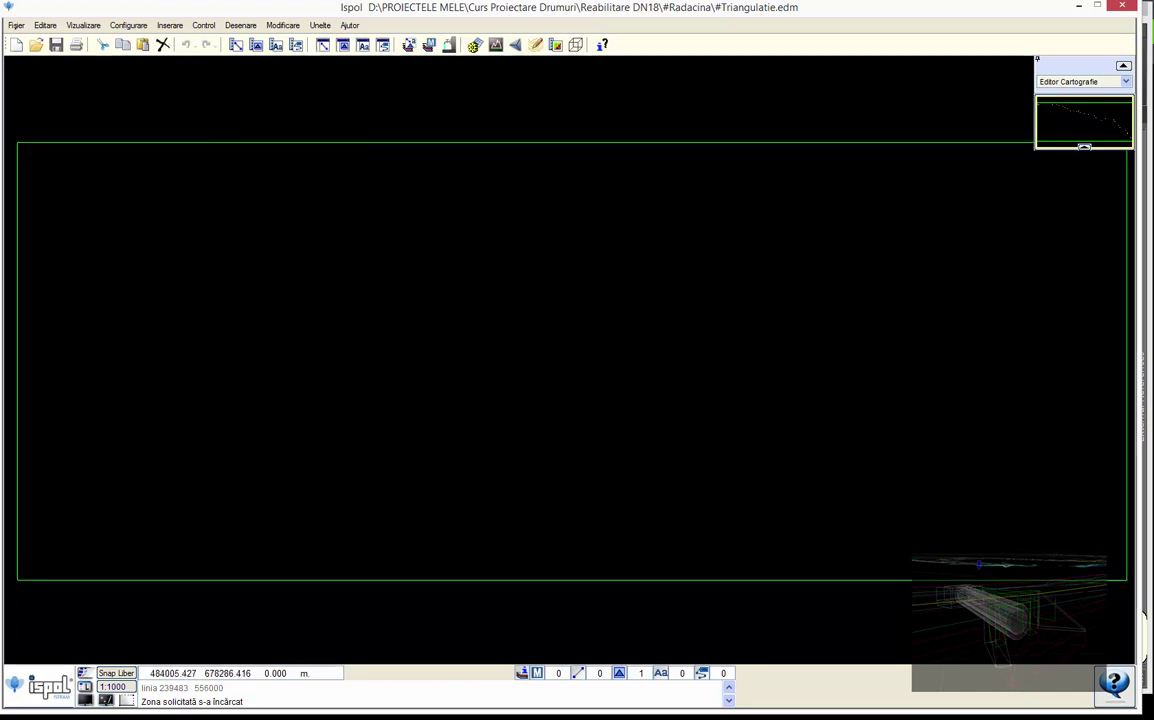
Switch to the road module and try generating axis 1 profiles, dismissing the undefined surface 1 error
click(1075, 82)
click(1075, 82)
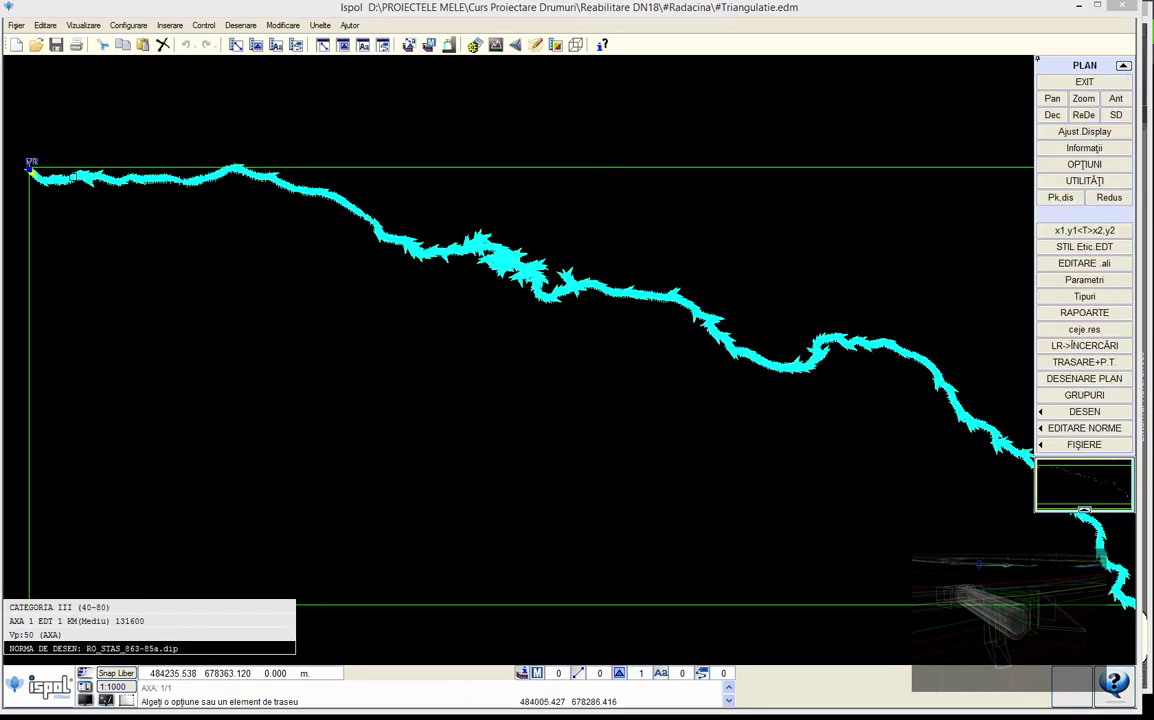
click(167, 92)
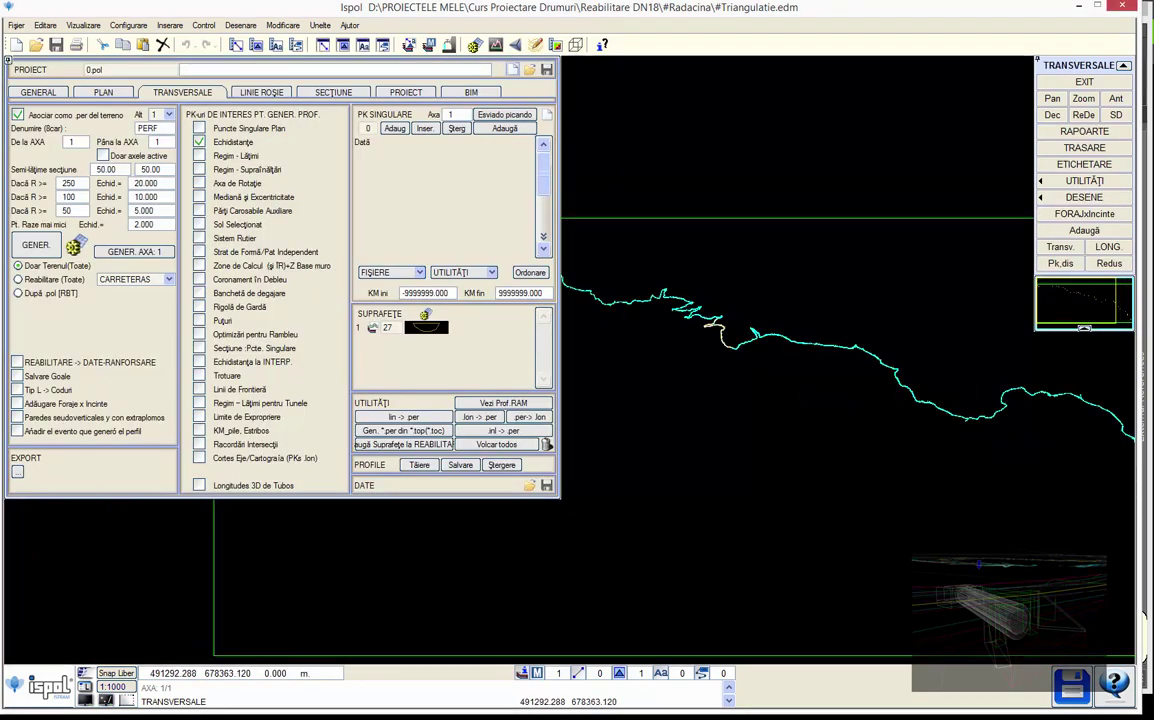
click(136, 252)
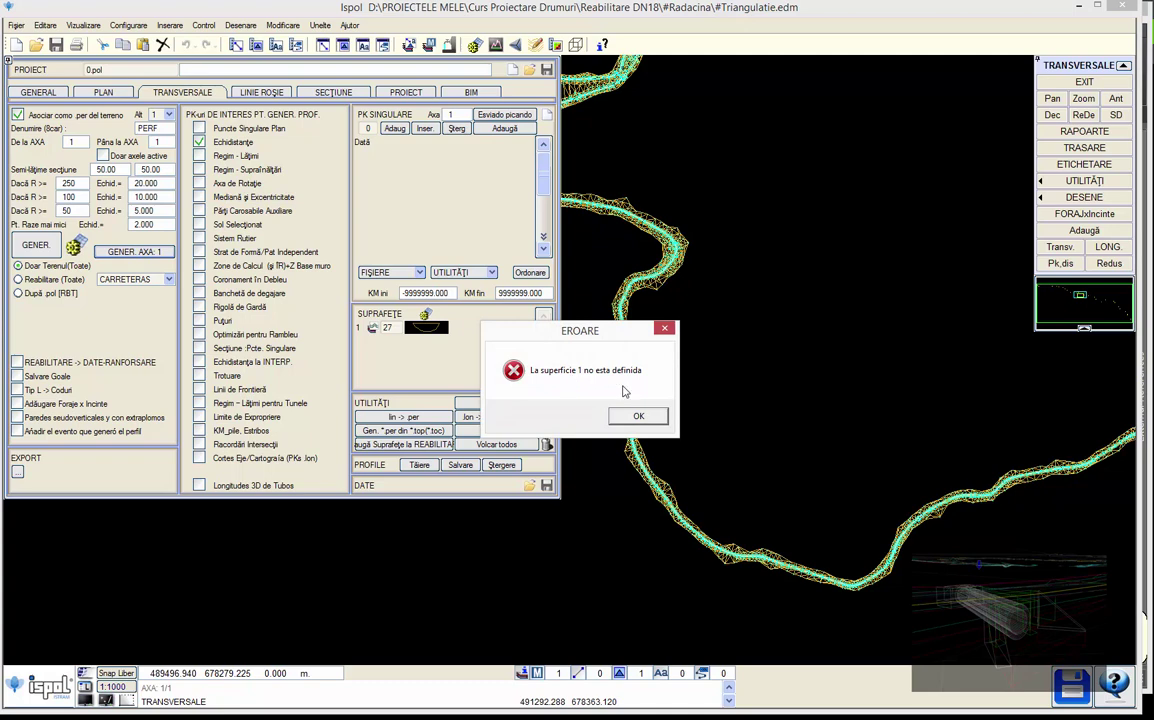
click(638, 416)
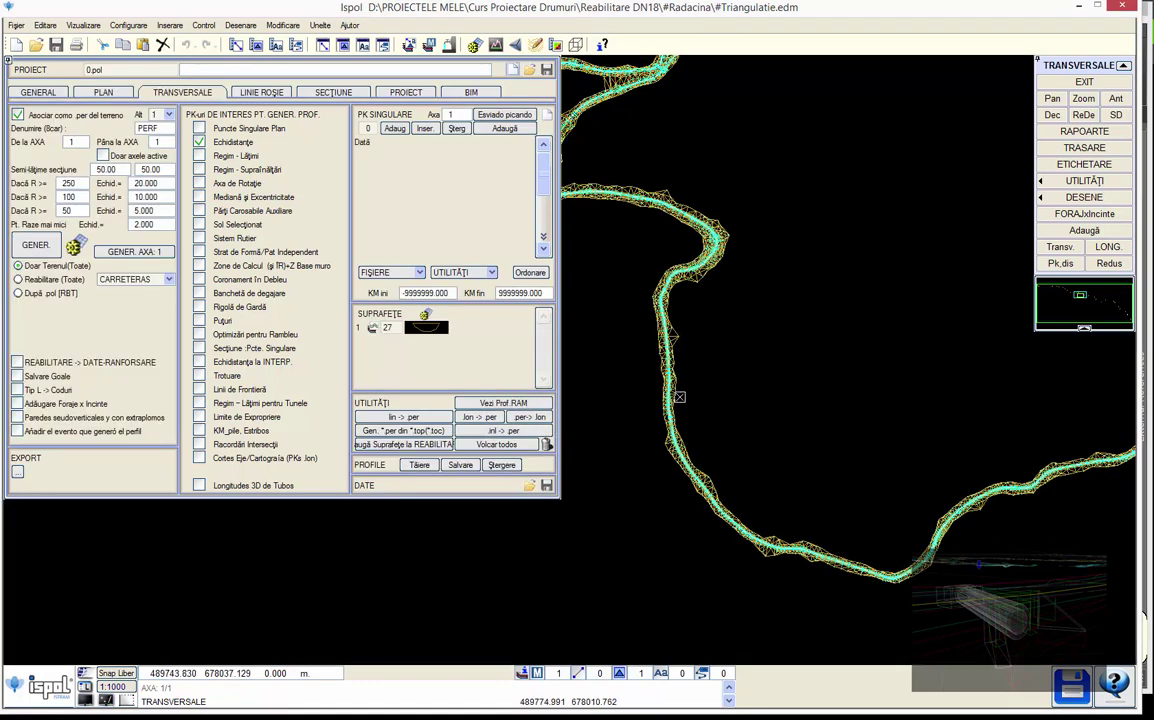
click(203, 25)
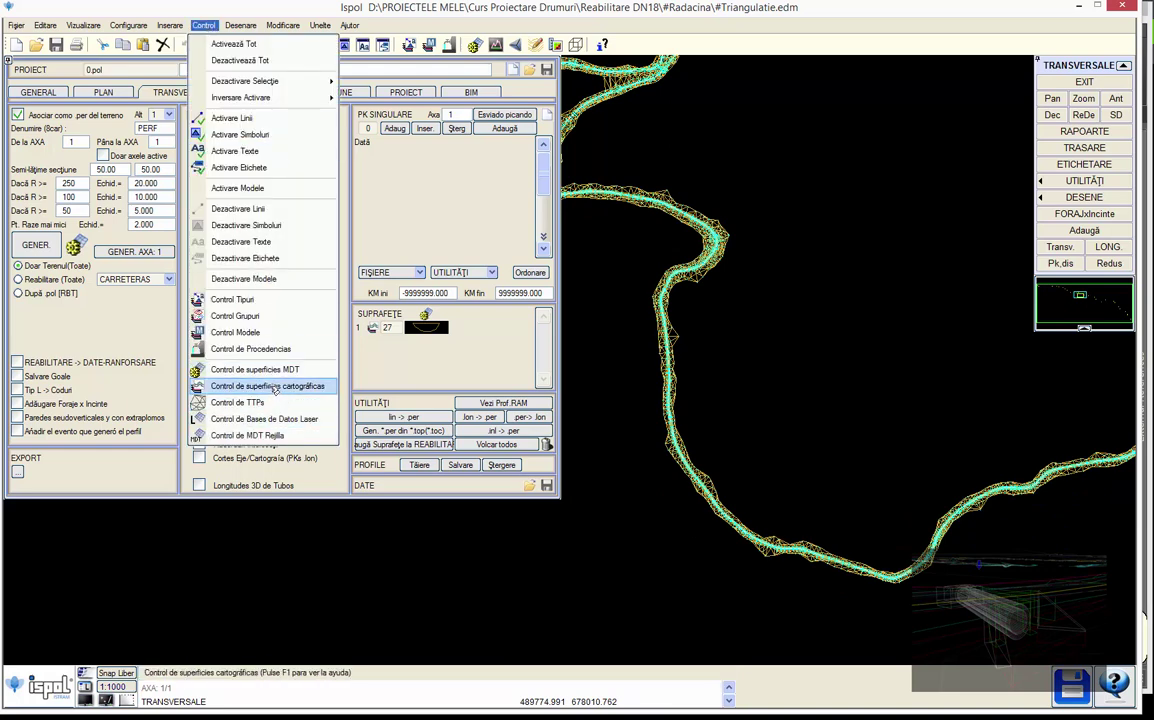
Open Control de superficies cartográficas, show surface 1's Linii list, and zoom in on the road
click(267, 386)
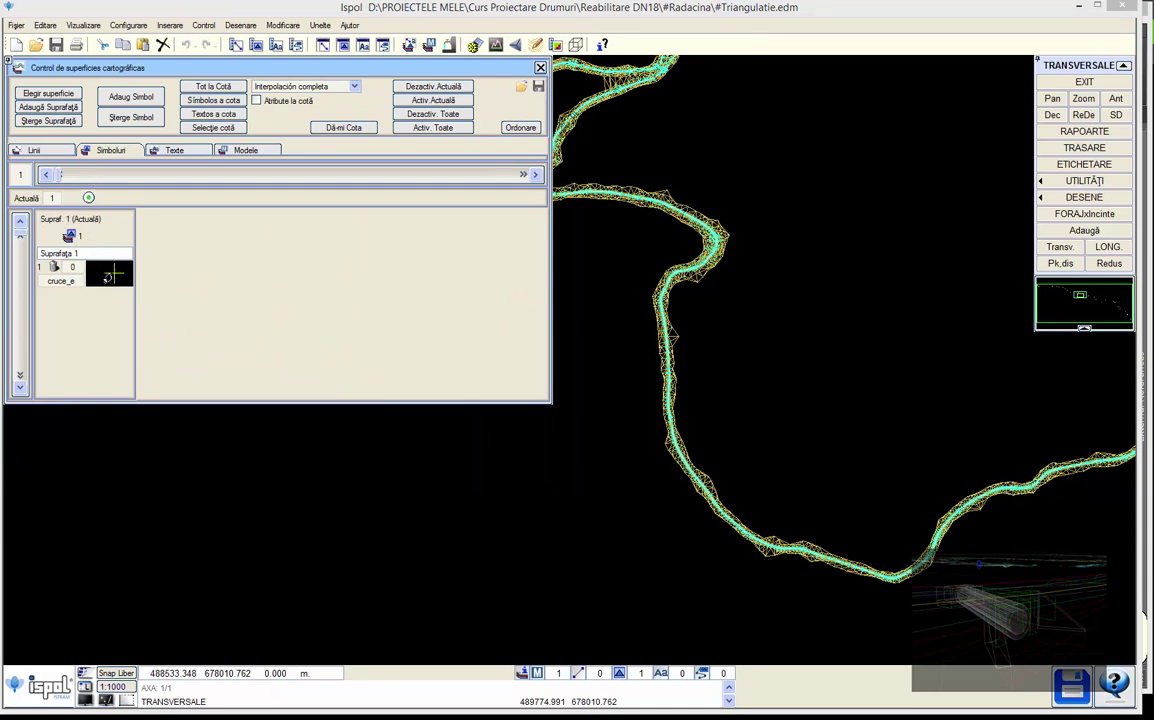
click(33, 150)
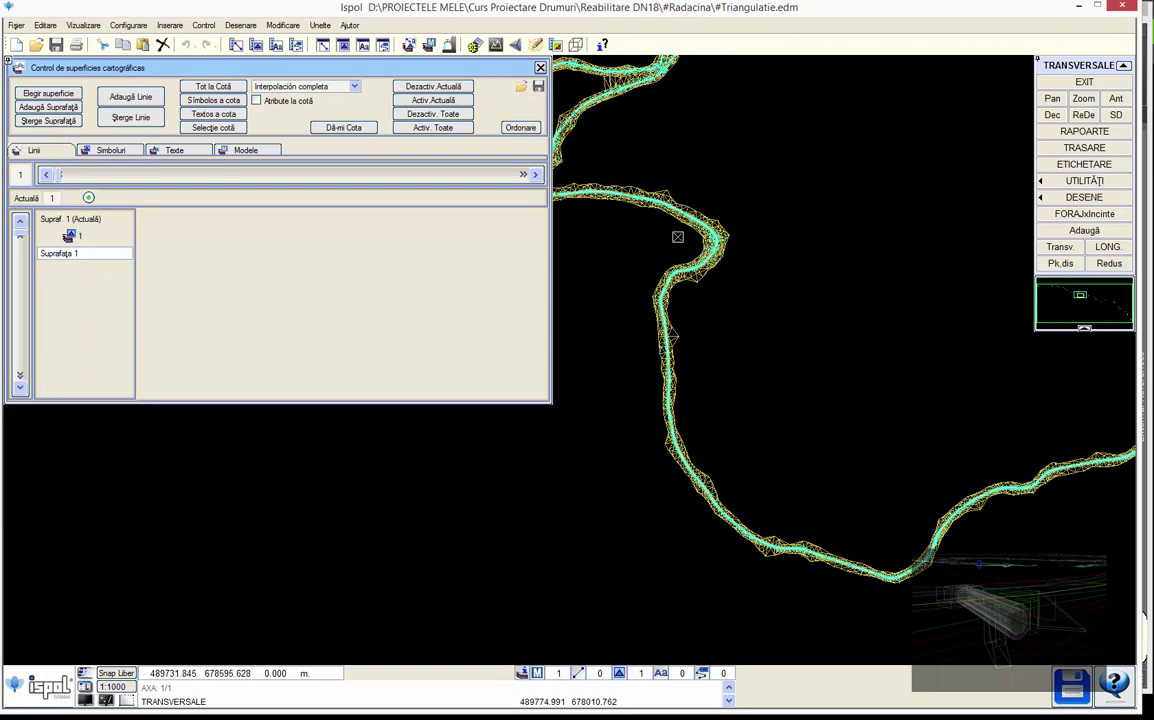
scroll(622, 292, up, 3)
scroll(700, 287, up, 1)
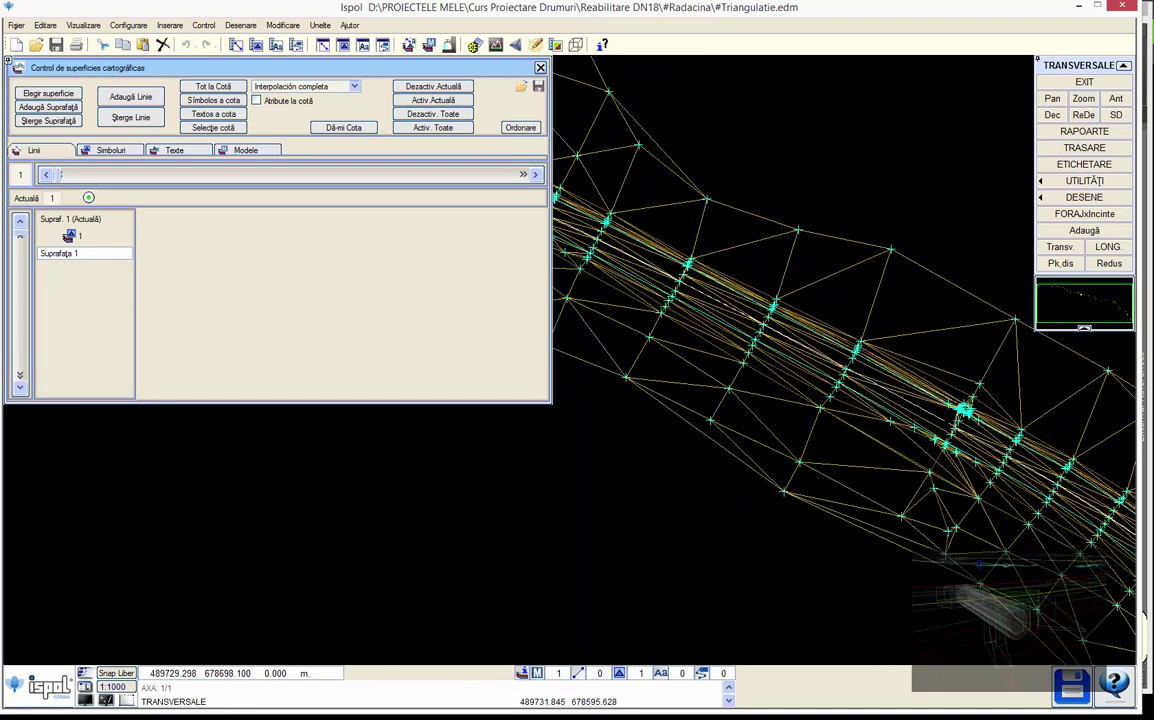
scroll(739, 300, up, 1)
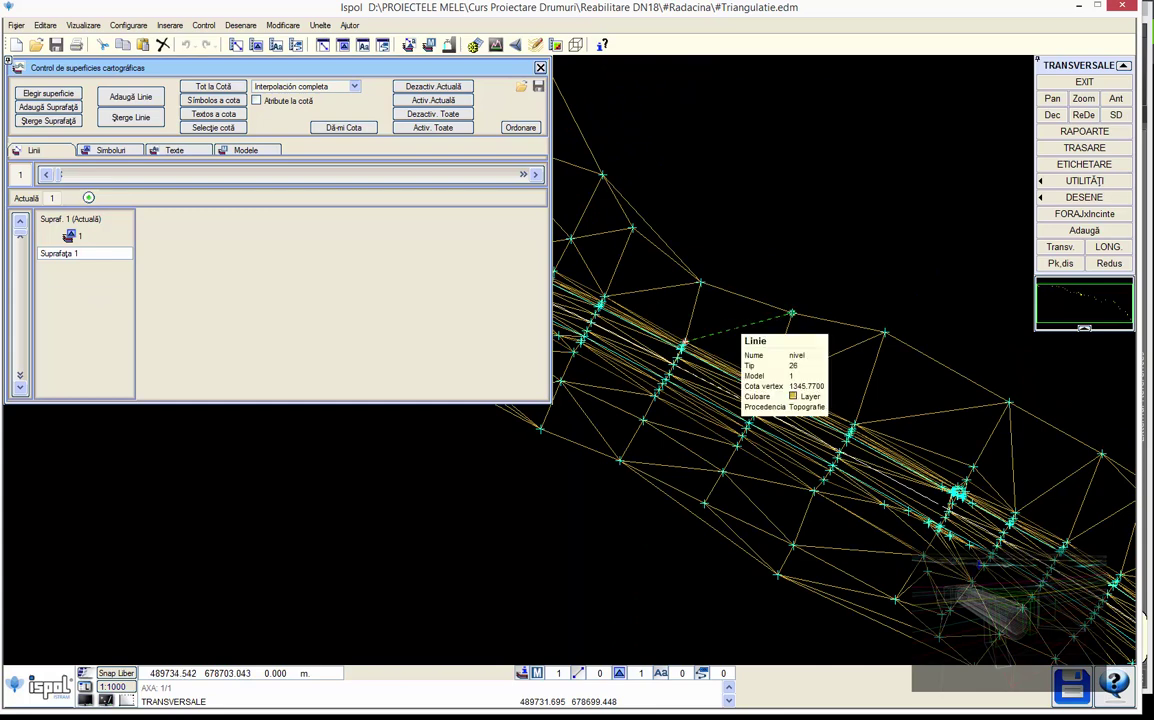
Add line type 26 nivel to surface 1 and pick the nivel_p line from the drawing
click(117, 96)
text(26)
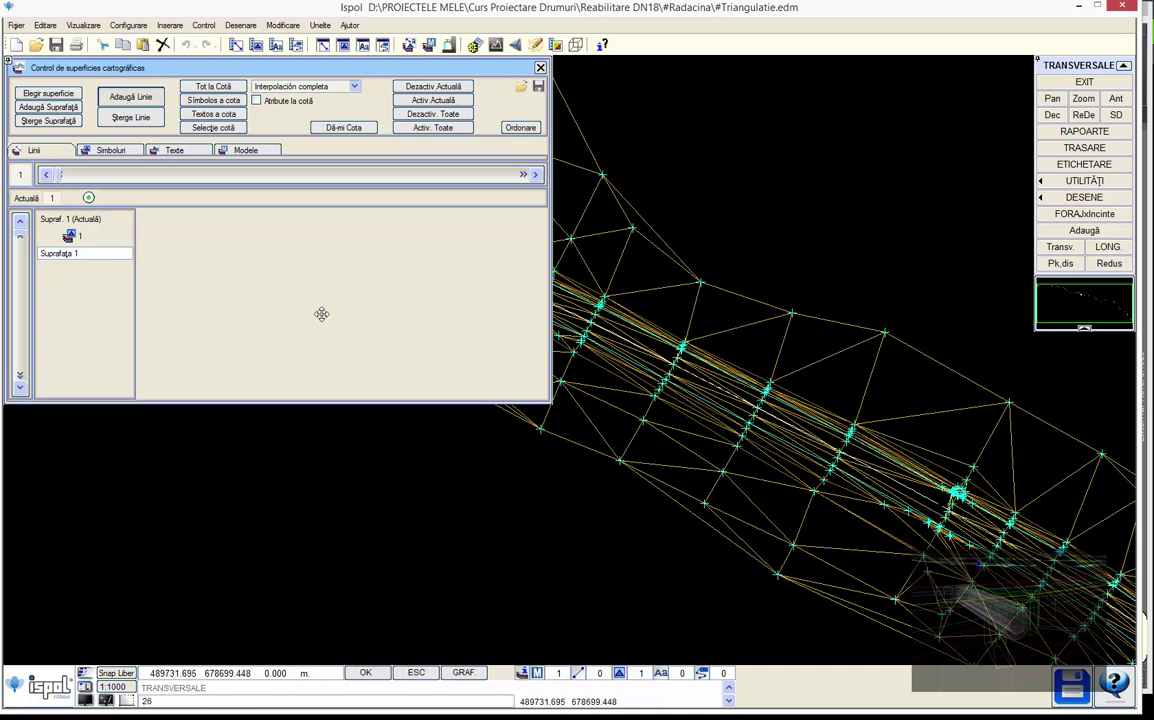
key(Return)
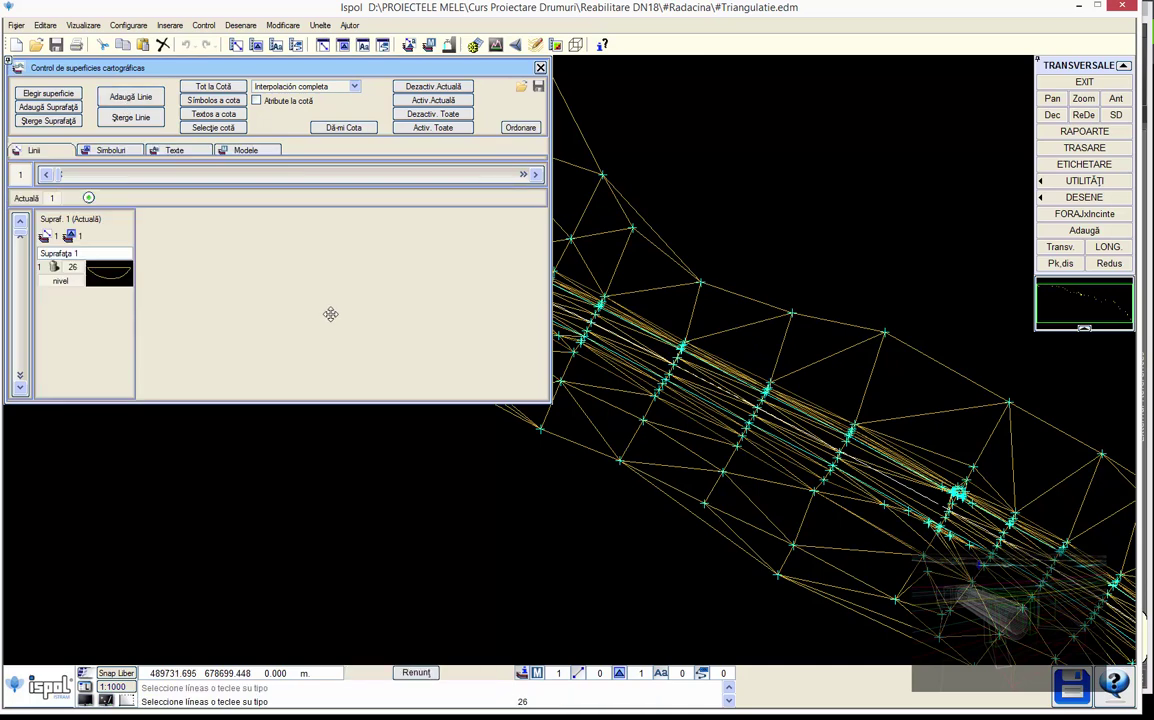
scroll(665, 337, up, 3)
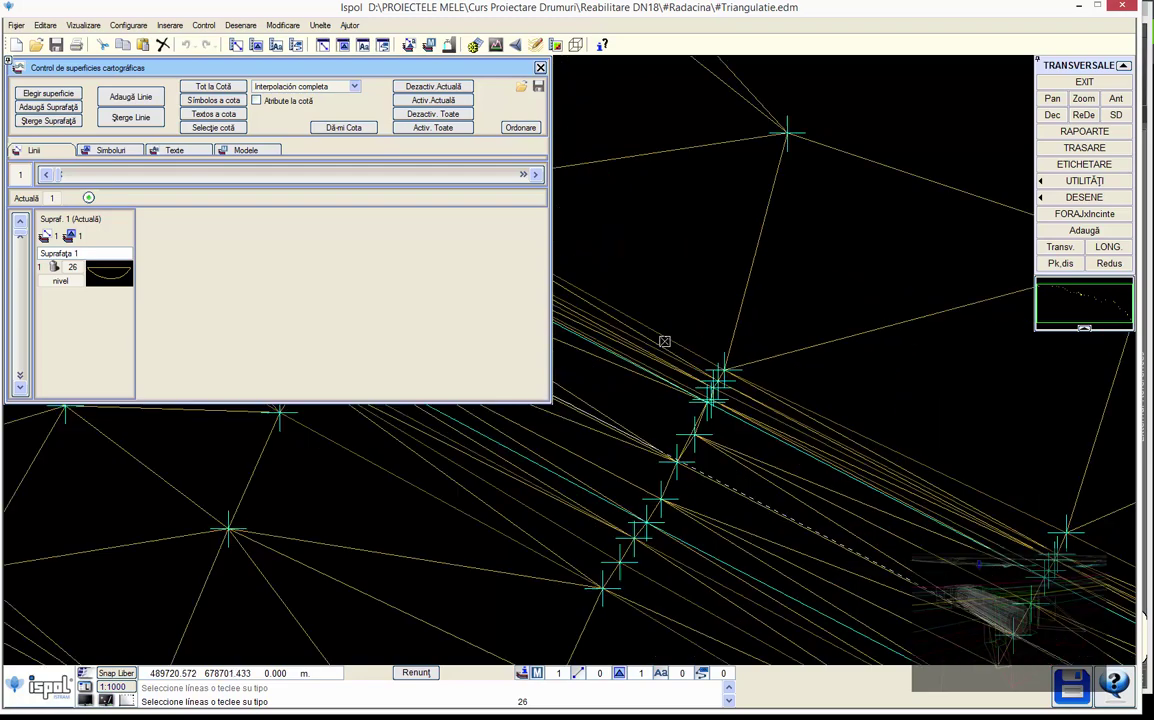
click(128, 97)
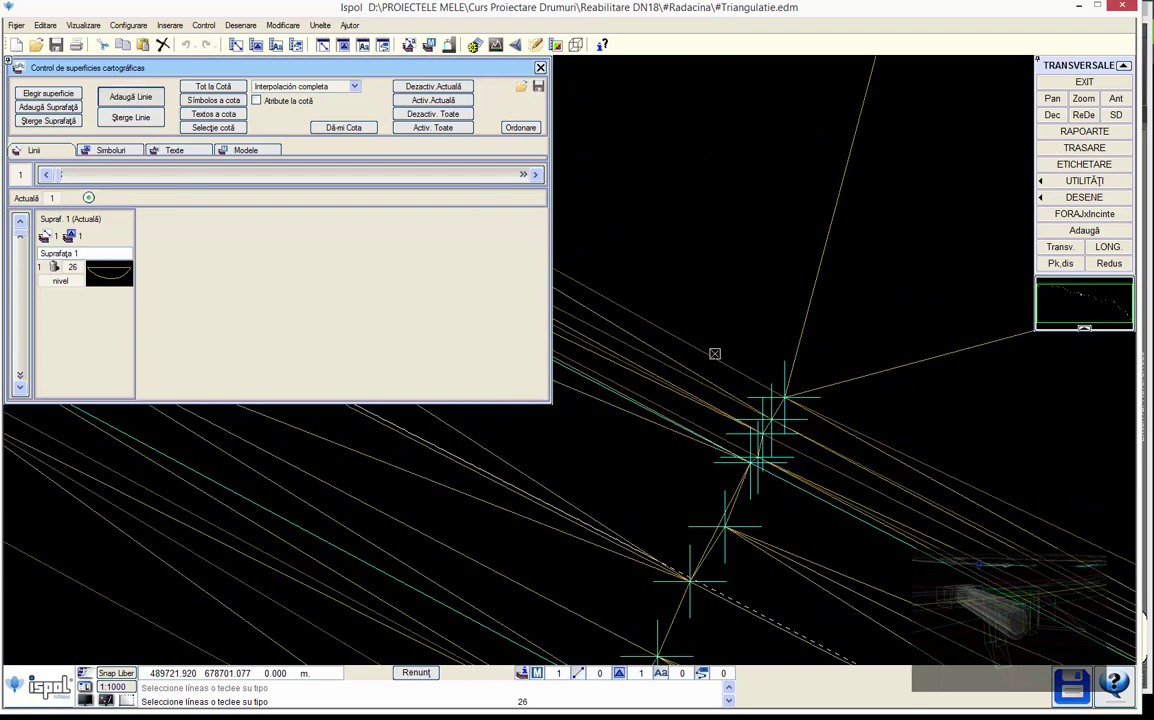
click(714, 356)
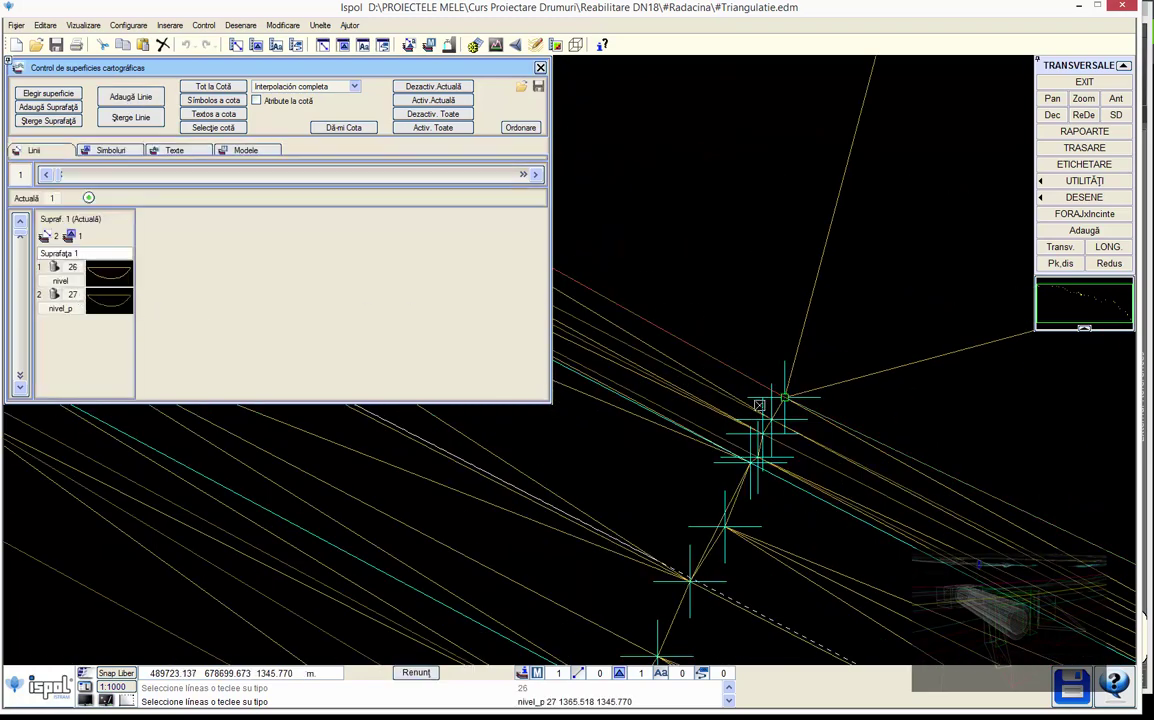
scroll(718, 314, down, 3)
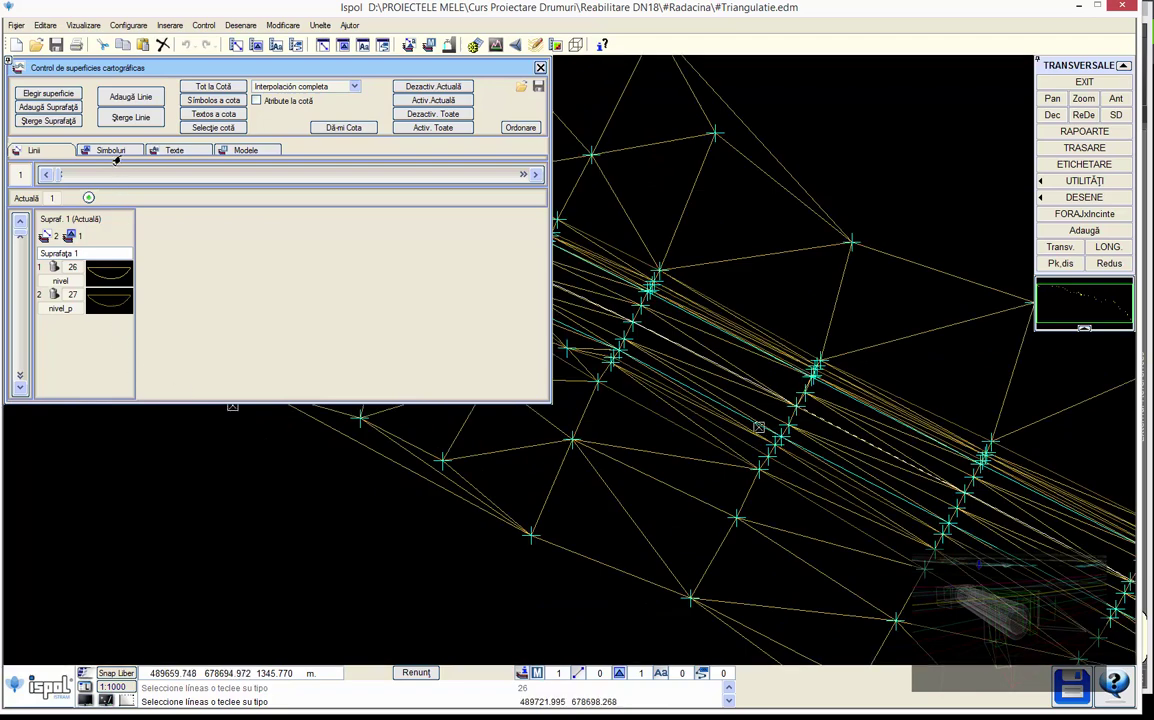
Add line types 1 sec_esco, 3 drum_1 and 2 sec_terr to surface 1
click(118, 96)
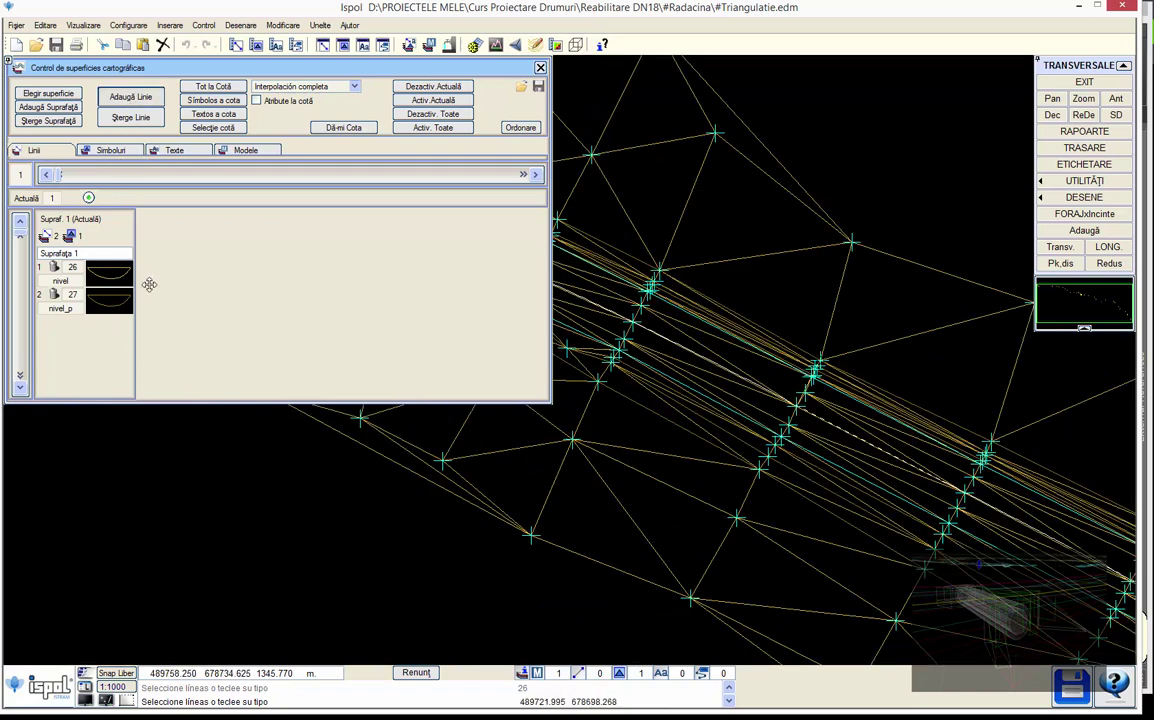
text(1)
key(Return)
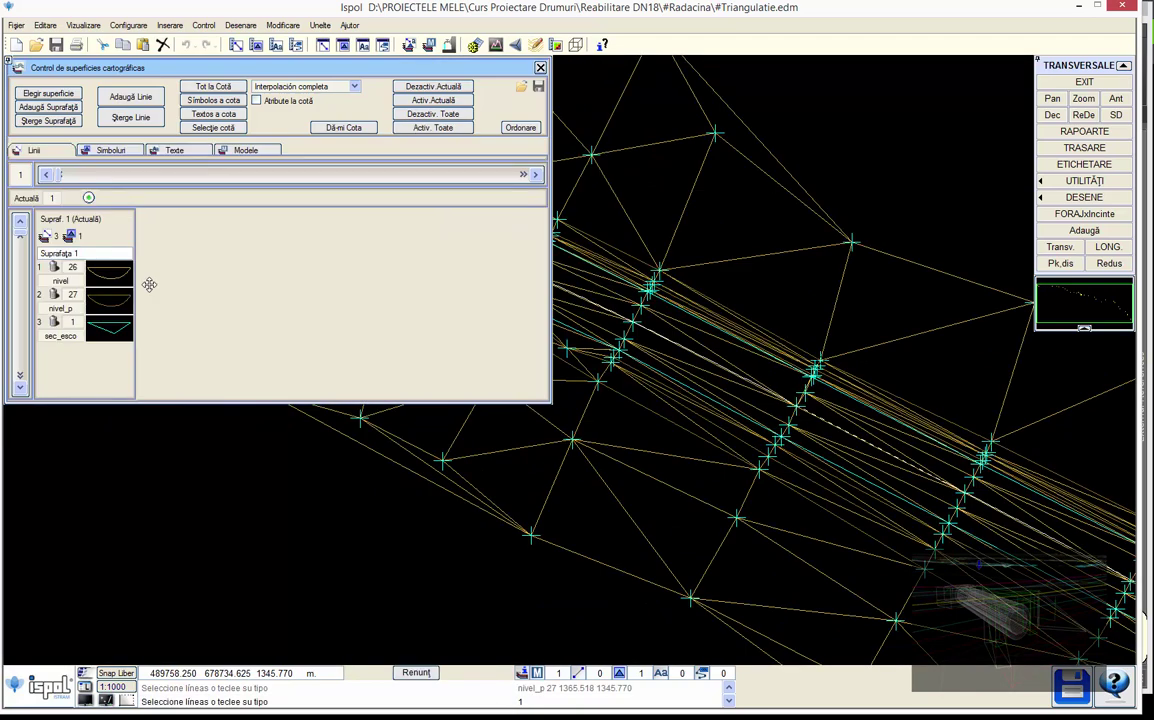
text(3)
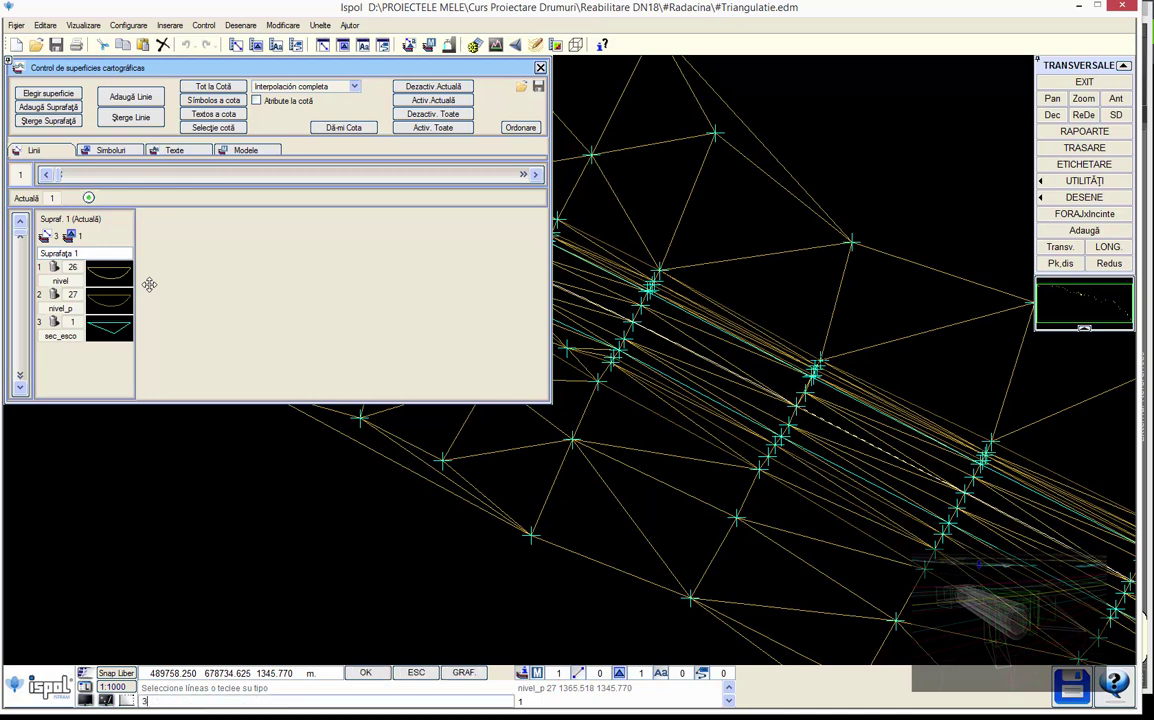
key(Return)
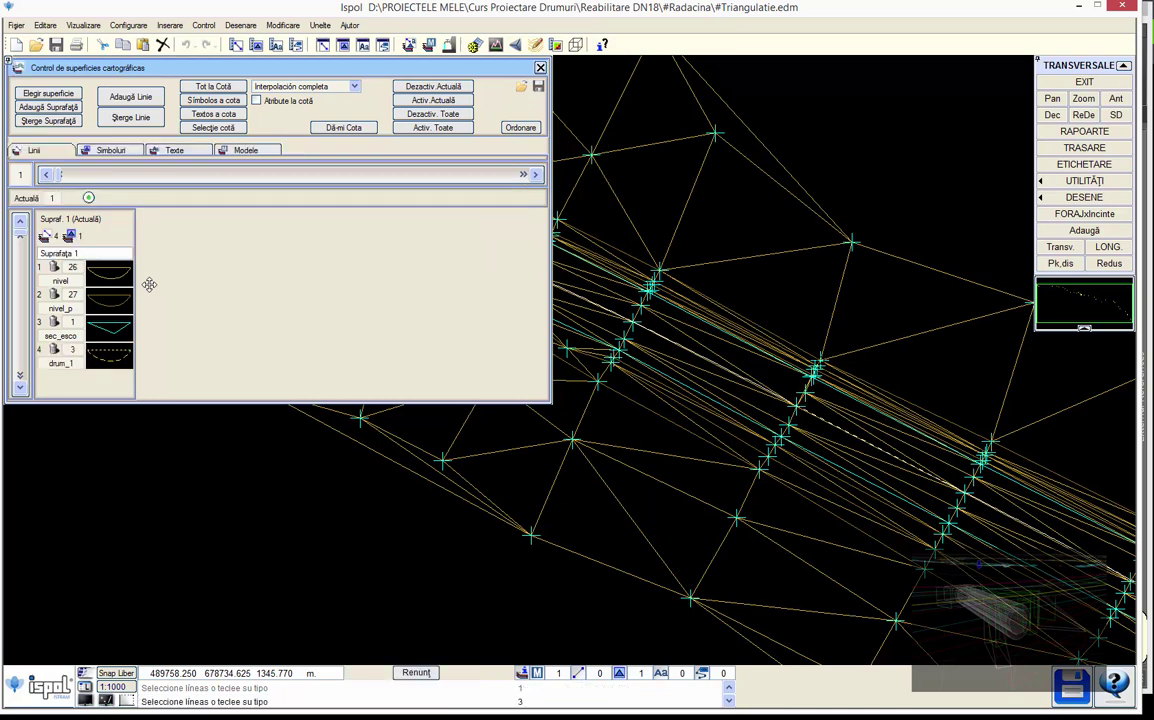
text(2)
key(Return)
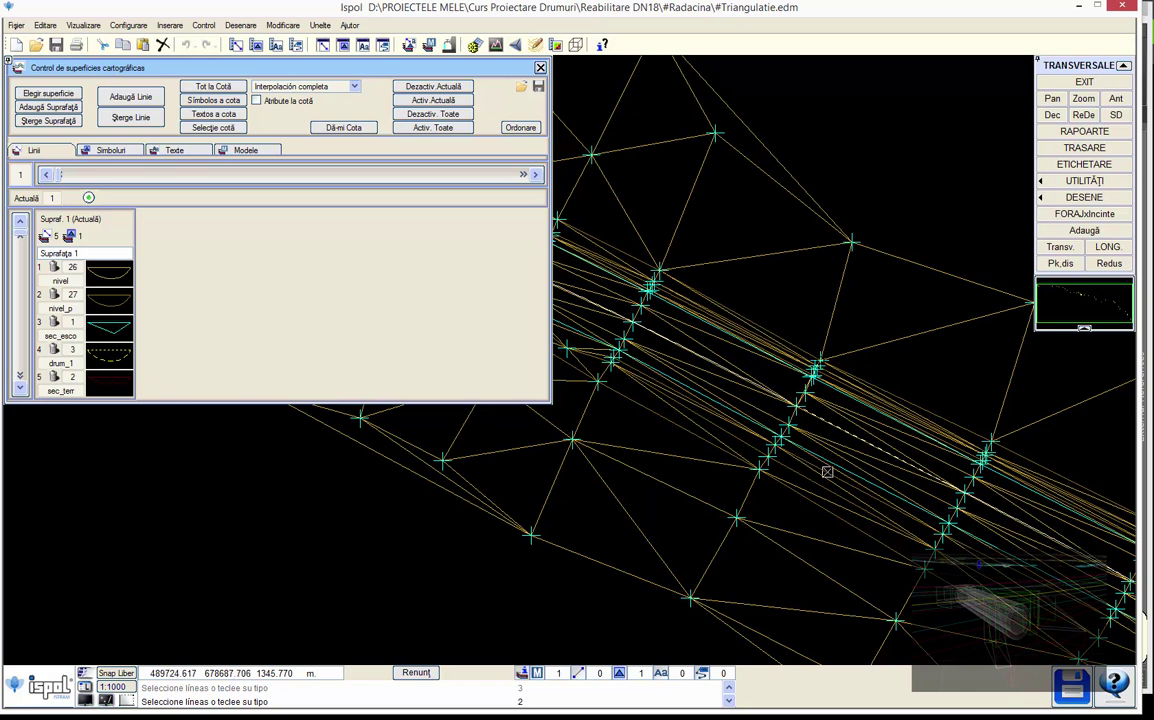
middle_drag(804, 537, 710, 524)
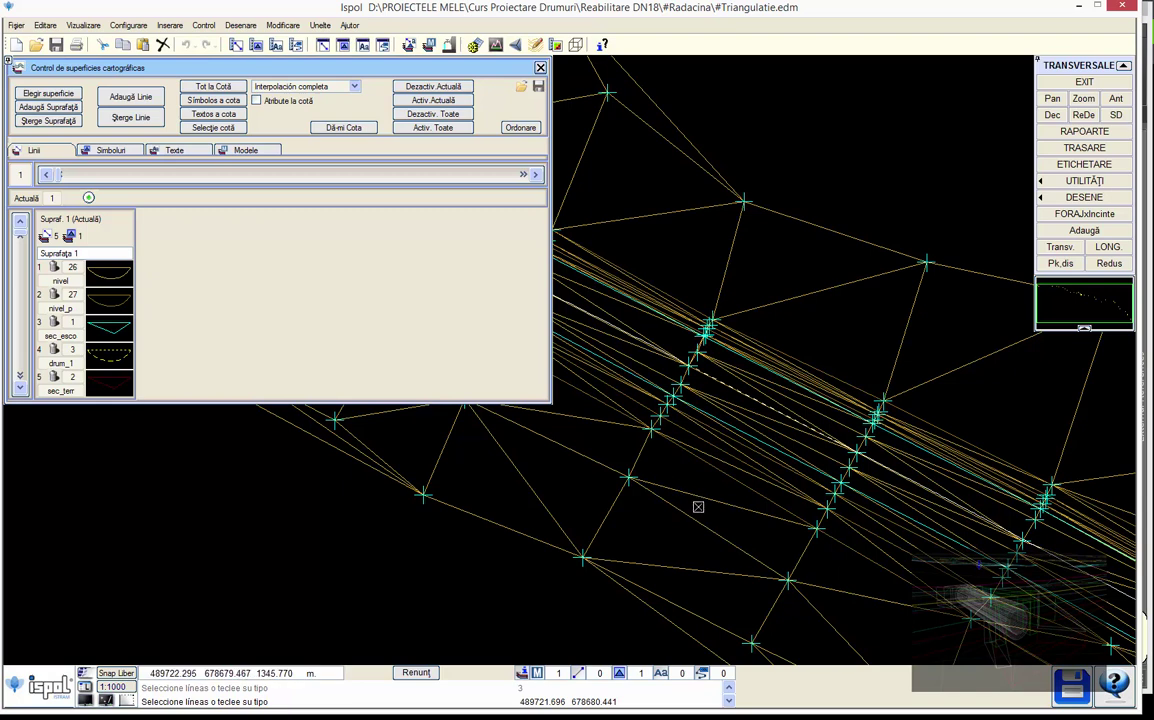
Save surface 1 as 0.sup, close the surface window, and generate axis 1 profiles
click(538, 86)
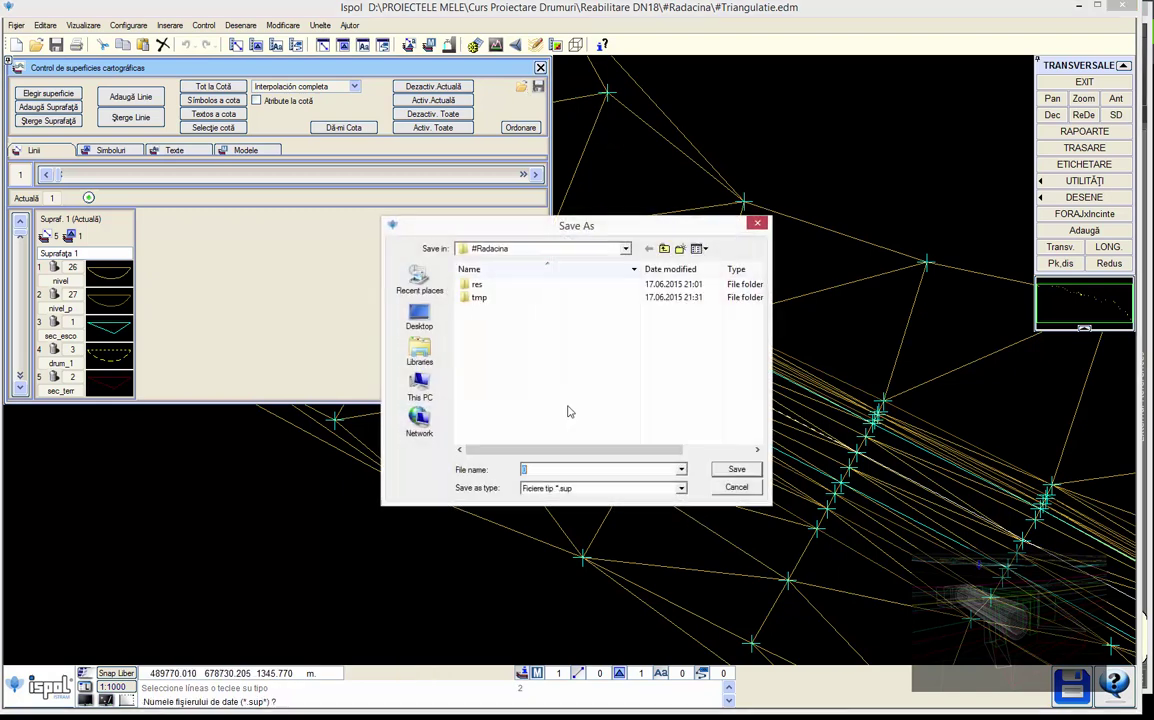
click(737, 470)
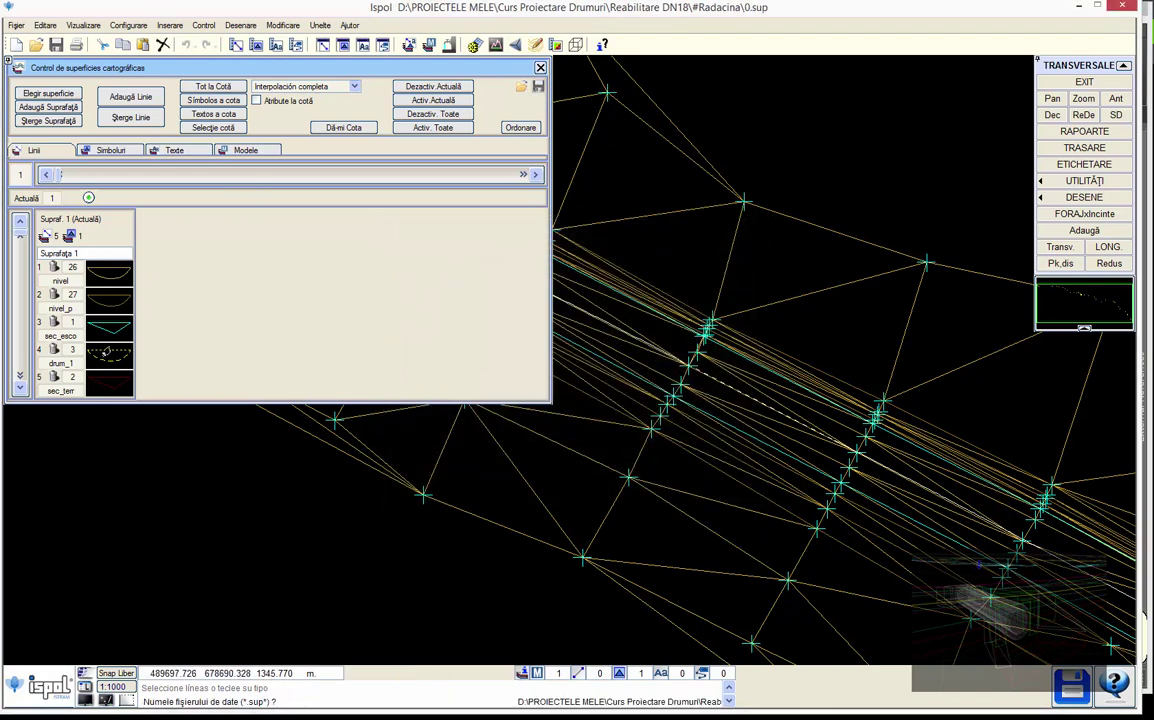
click(538, 68)
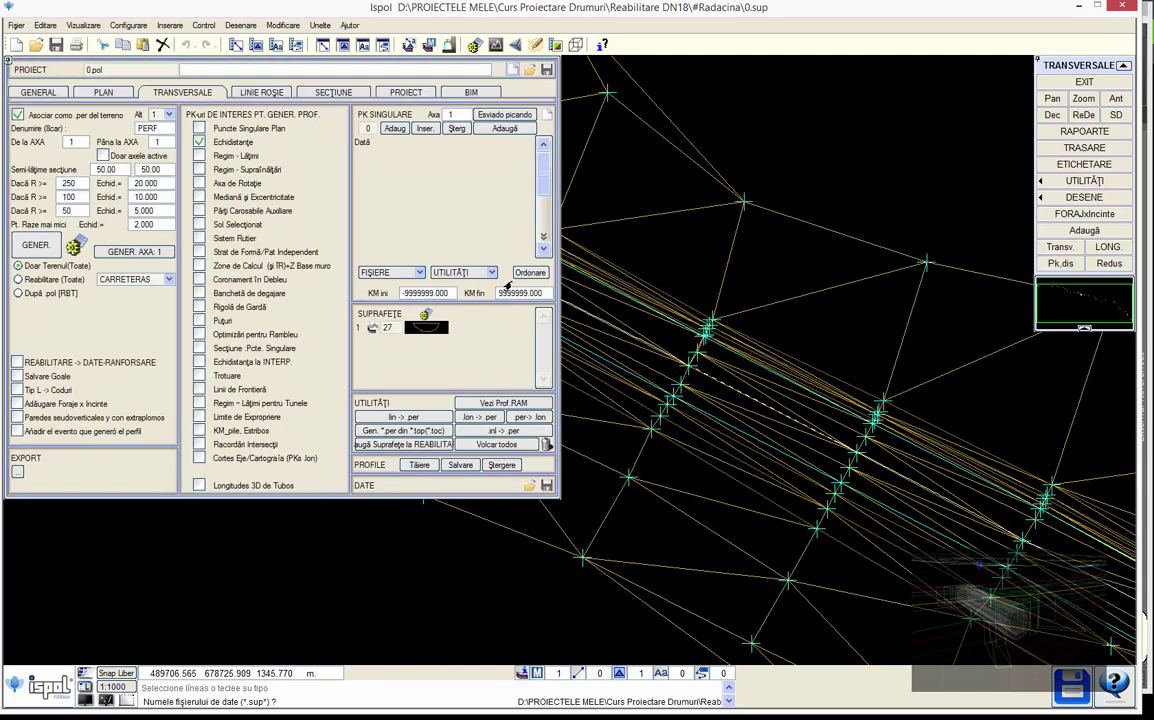
click(140, 254)
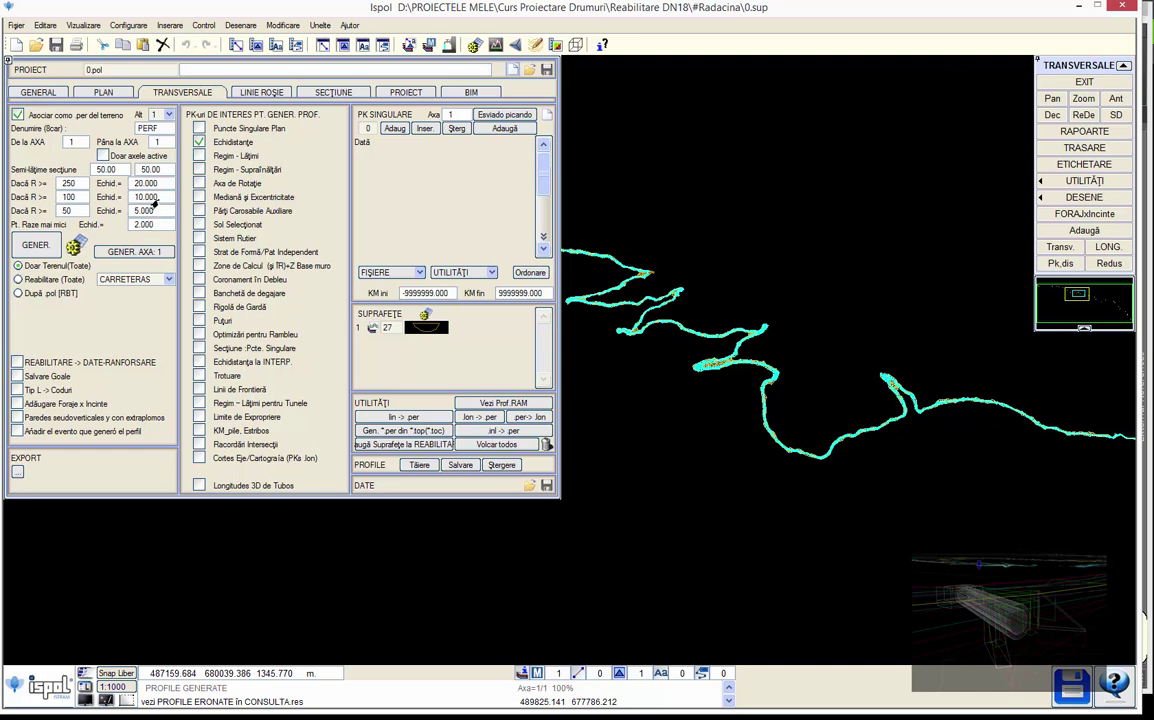
Set every Echid. cross-section spacing field to 20 m
click(155, 199)
text(2)
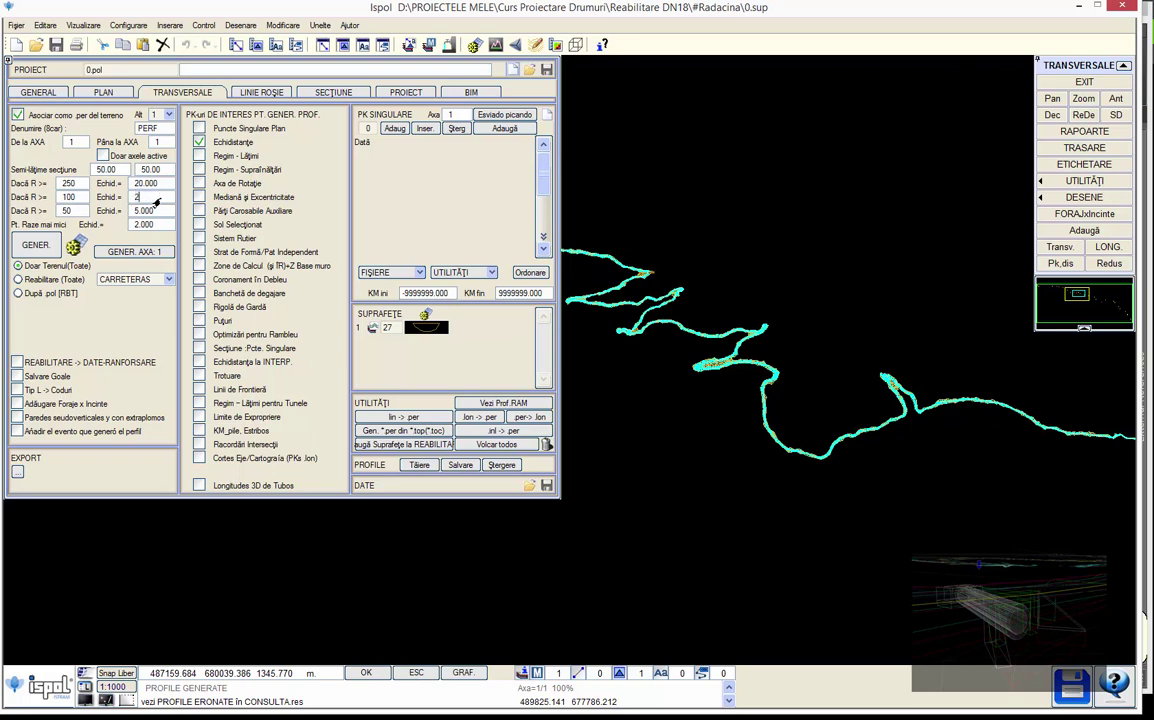
text(0)
click(155, 212)
text(20)
click(153, 226)
text(2)
key(Return)
Save the cross-section settings as 20.dtv and regenerate the axis 1 profiles
click(484, 432)
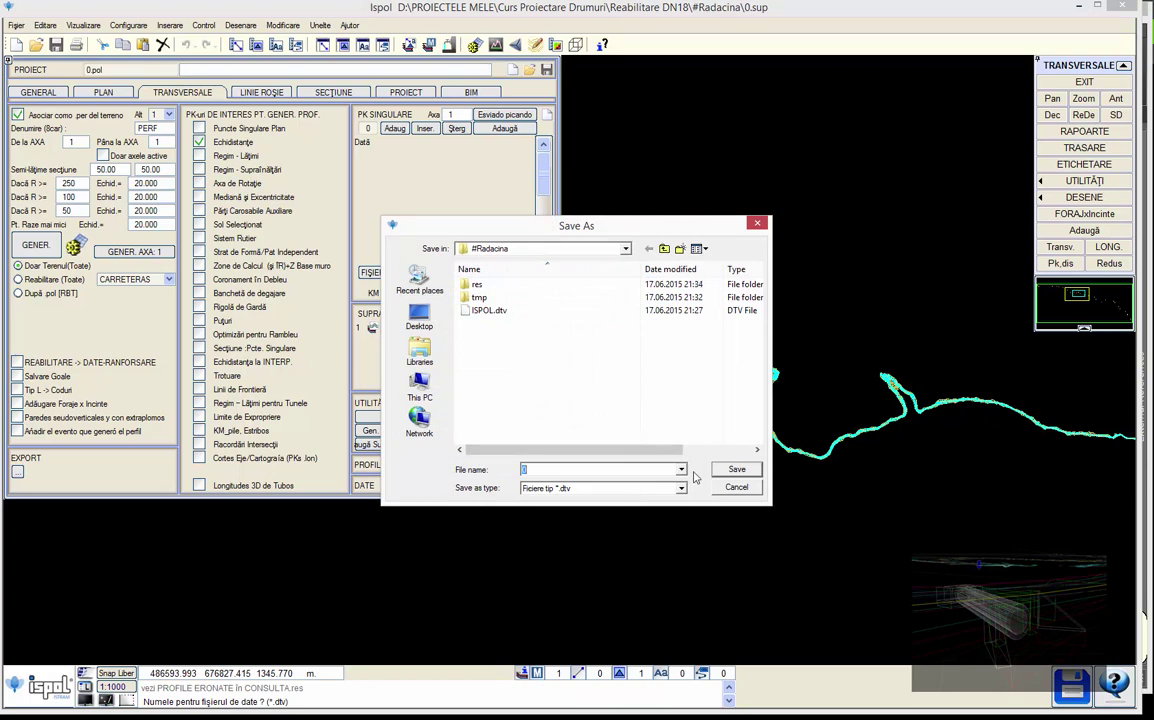
text(20)
key(Return)
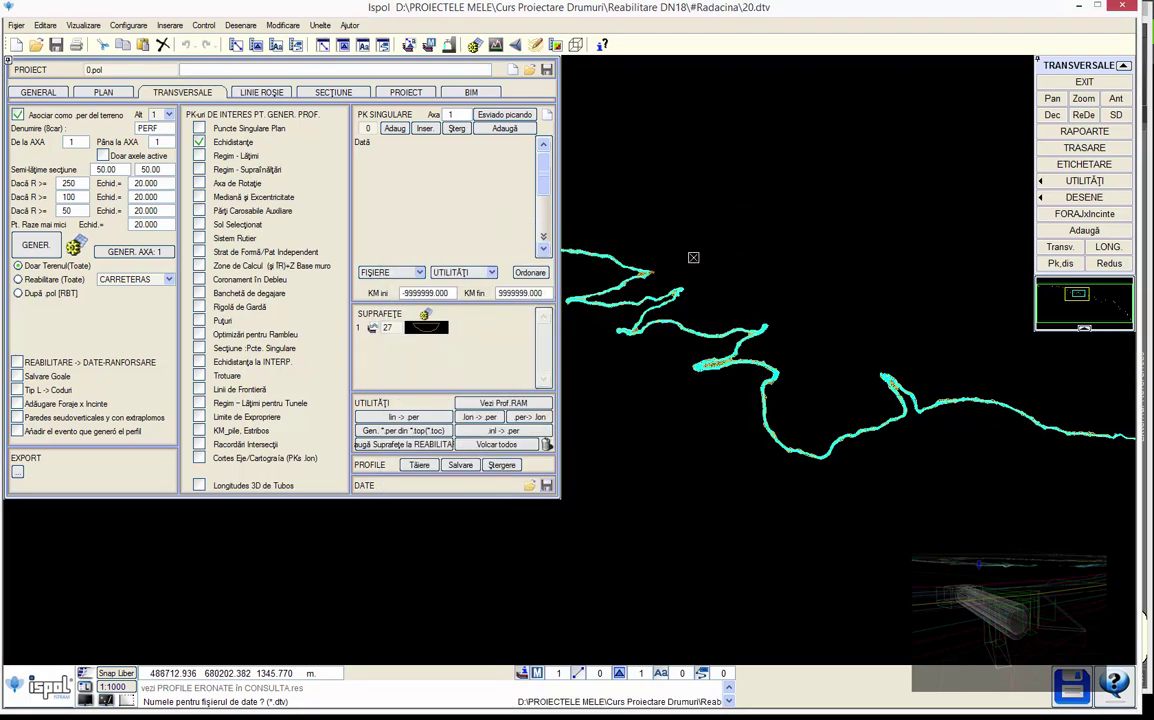
click(124, 252)
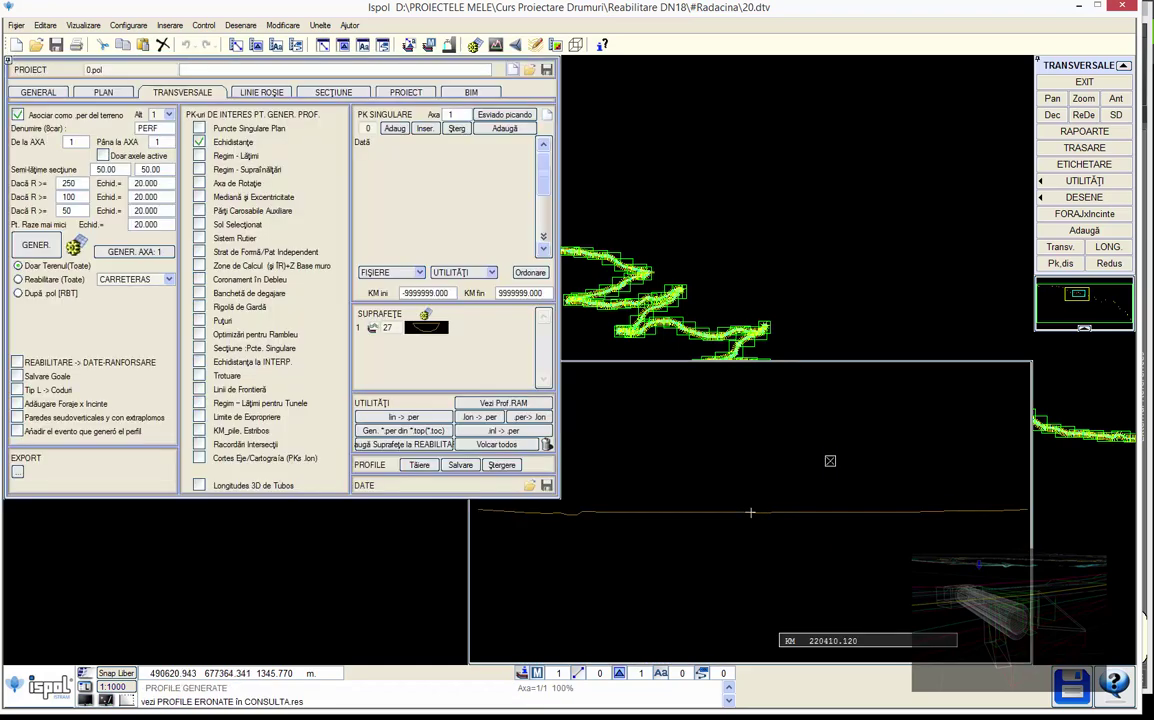
Open PERF1.per in the profile editor, showing the cross-section at KM 131620
click(336, 92)
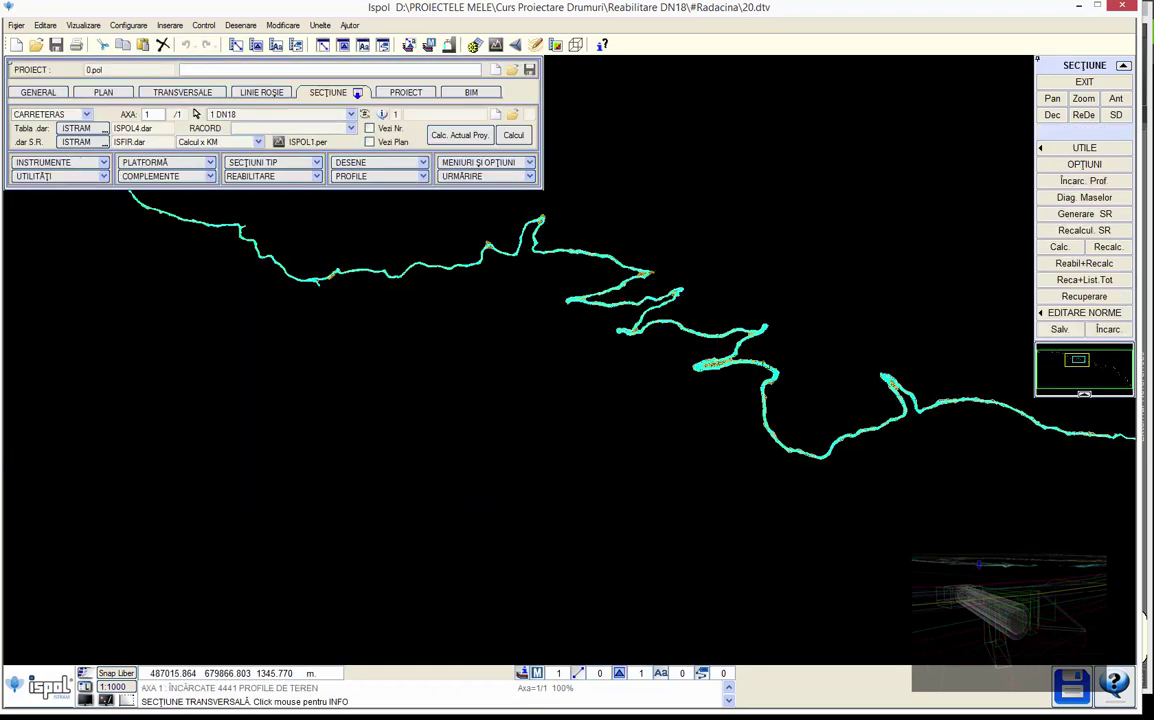
click(496, 45)
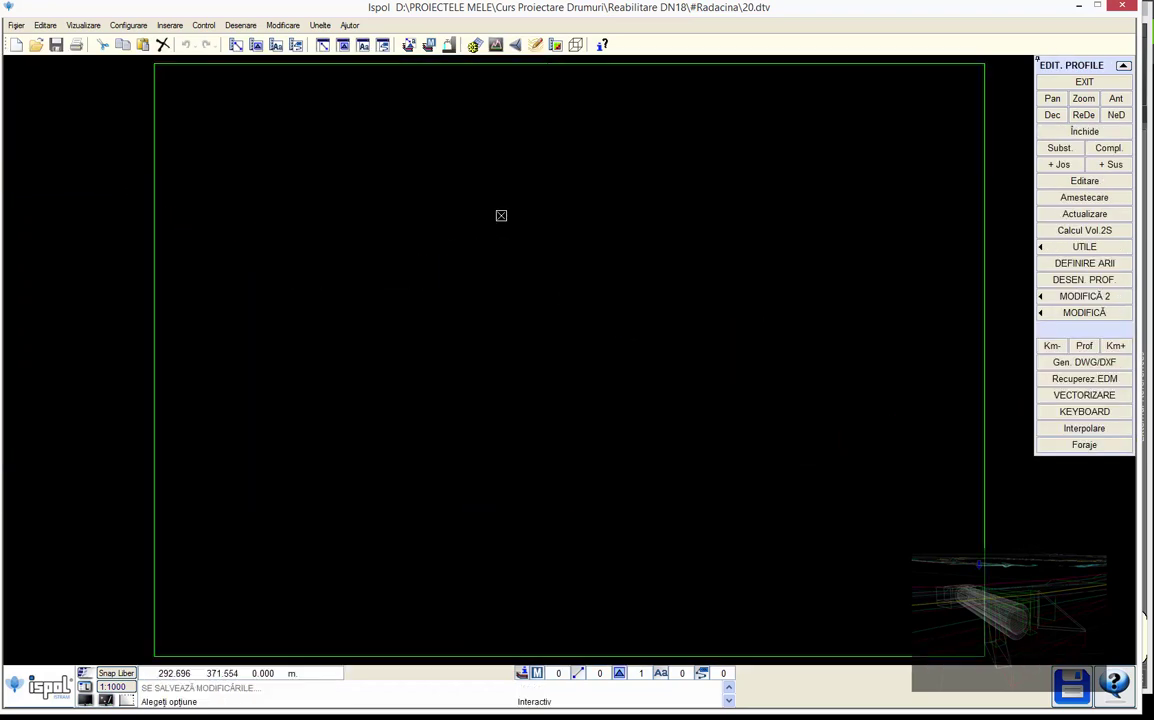
click(1091, 184)
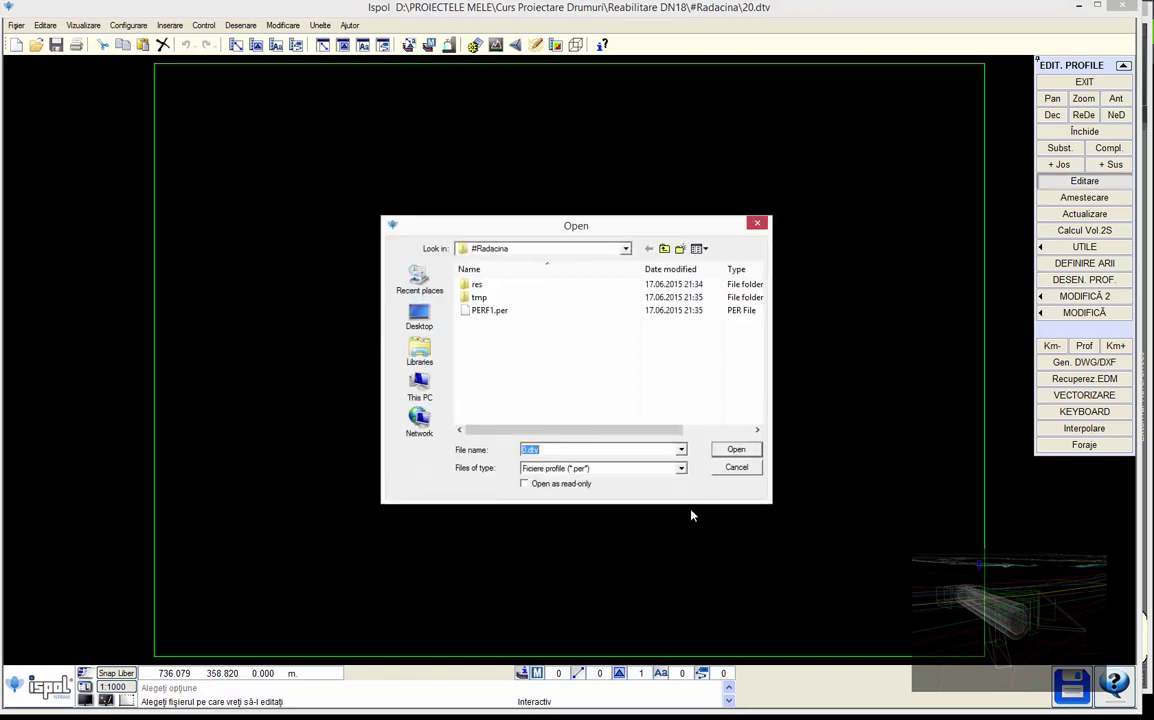
double_click(487, 314)
click(565, 383)
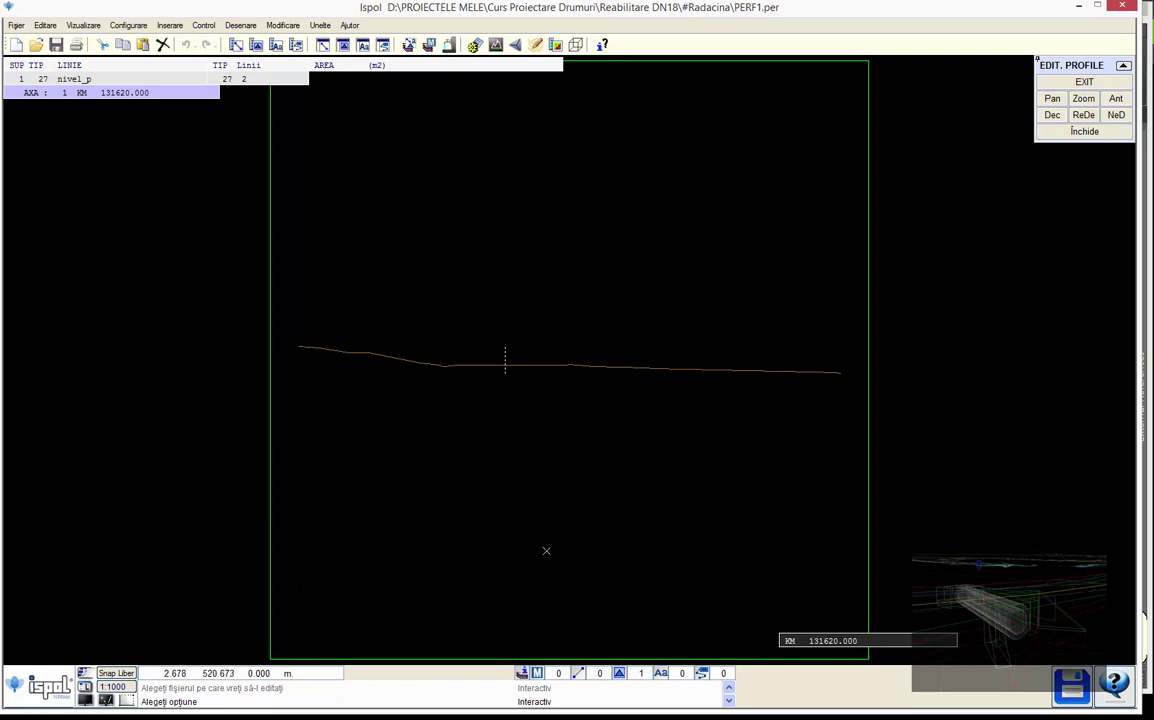
Advance five profiles to KM 132040, zoom in, and begin exiting the profile editor
drag(738, 334, 183, 584)
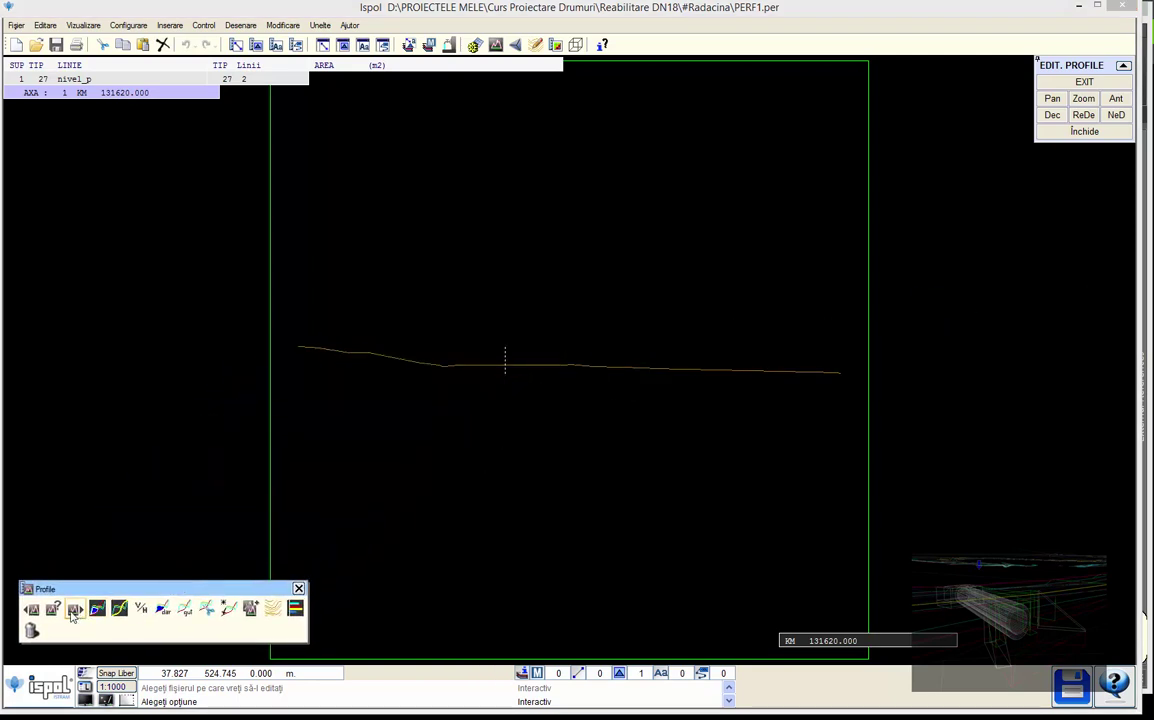
click(80, 614)
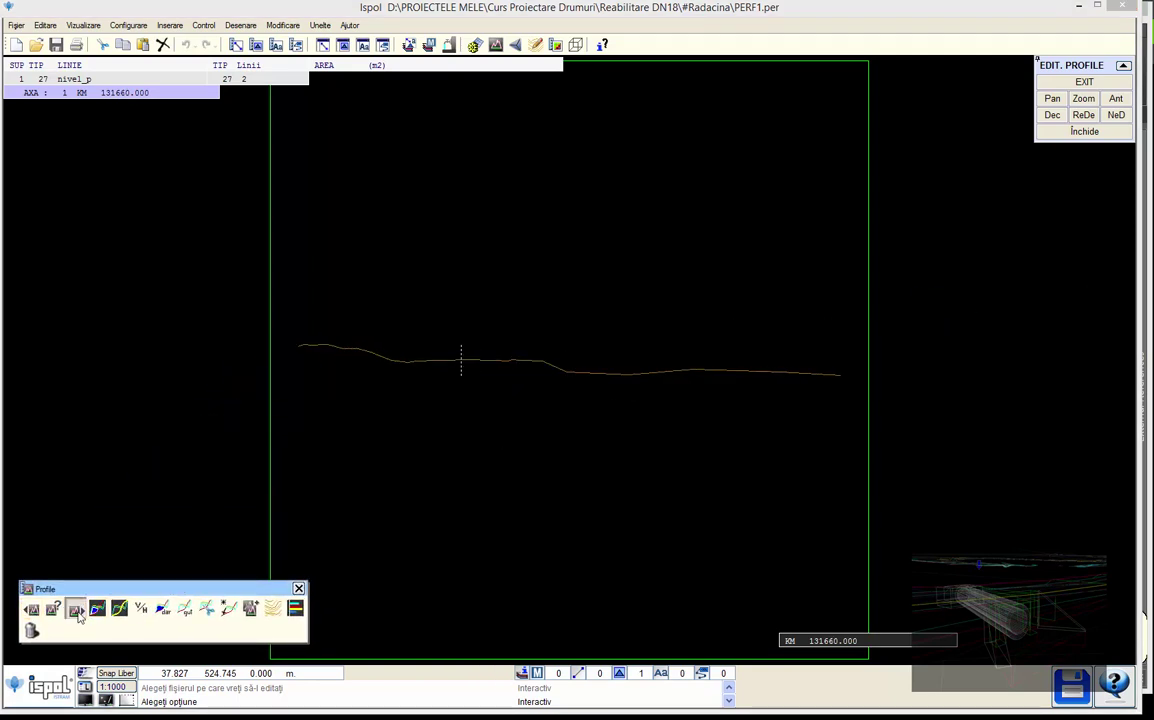
click(80, 614)
click(80, 614)
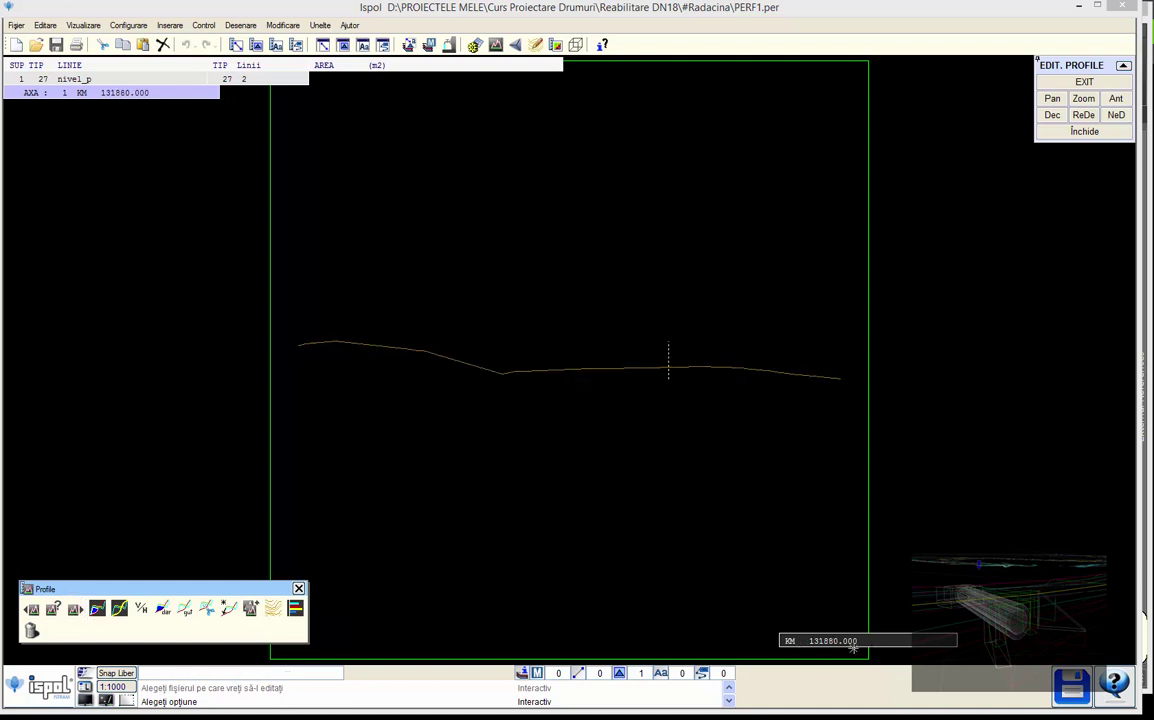
click(77, 612)
click(77, 612)
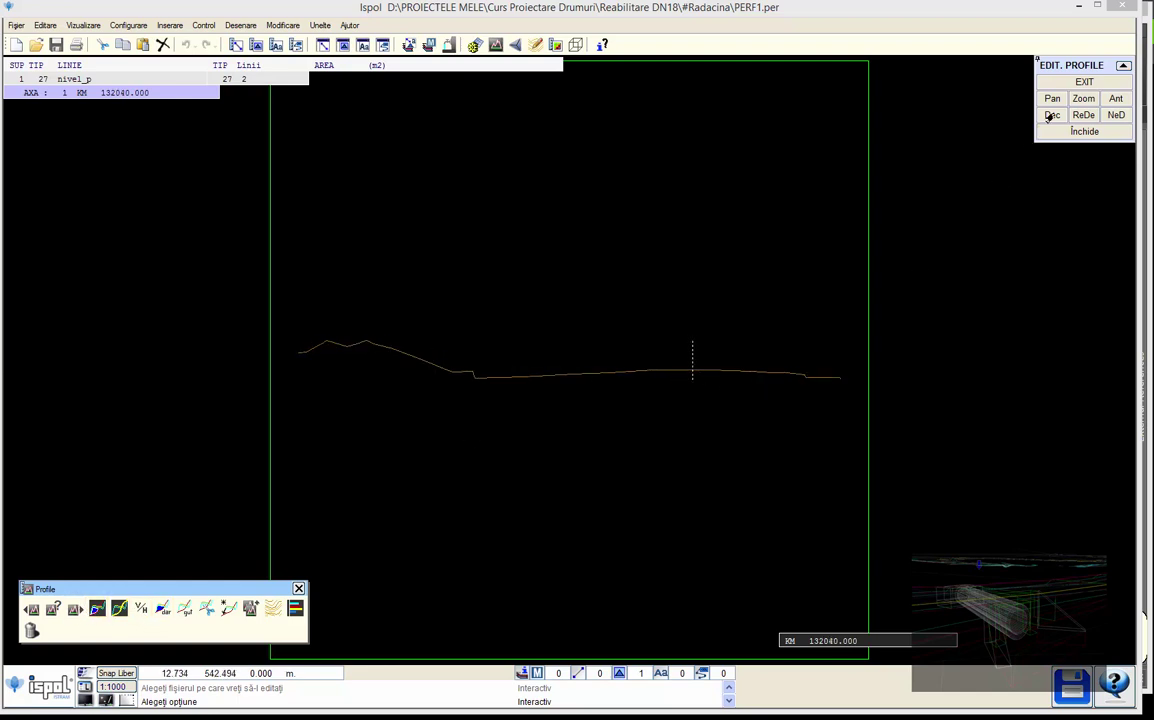
scroll(679, 396, up, 2)
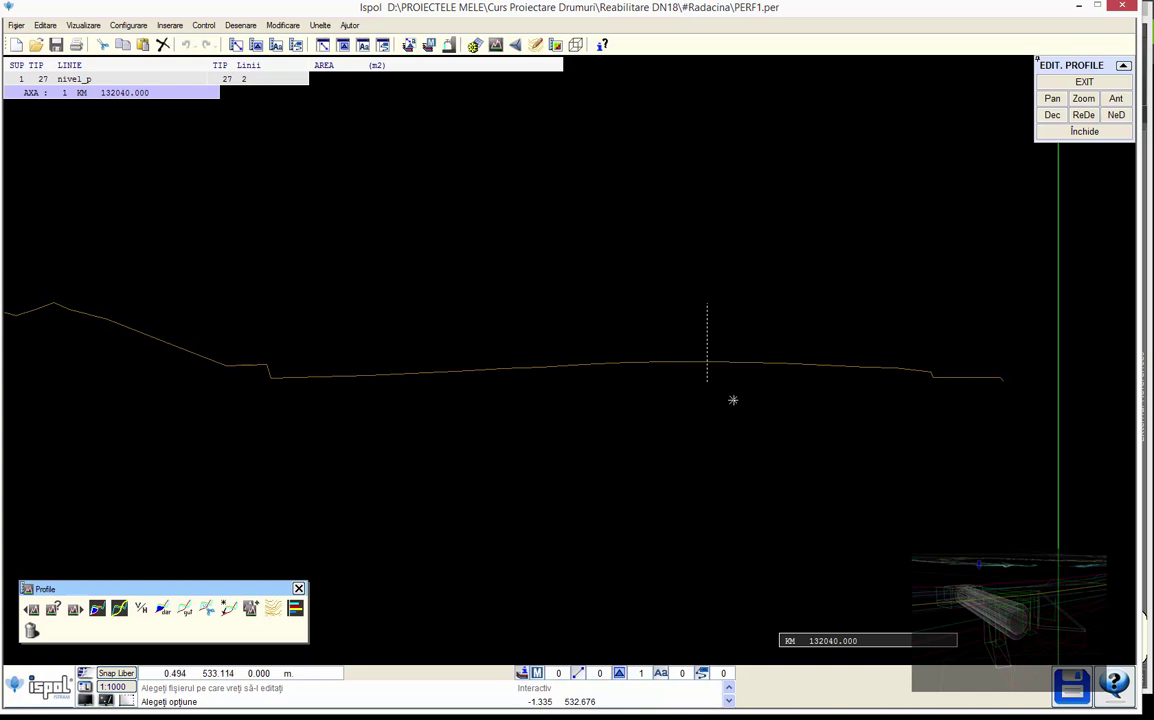
click(1058, 84)
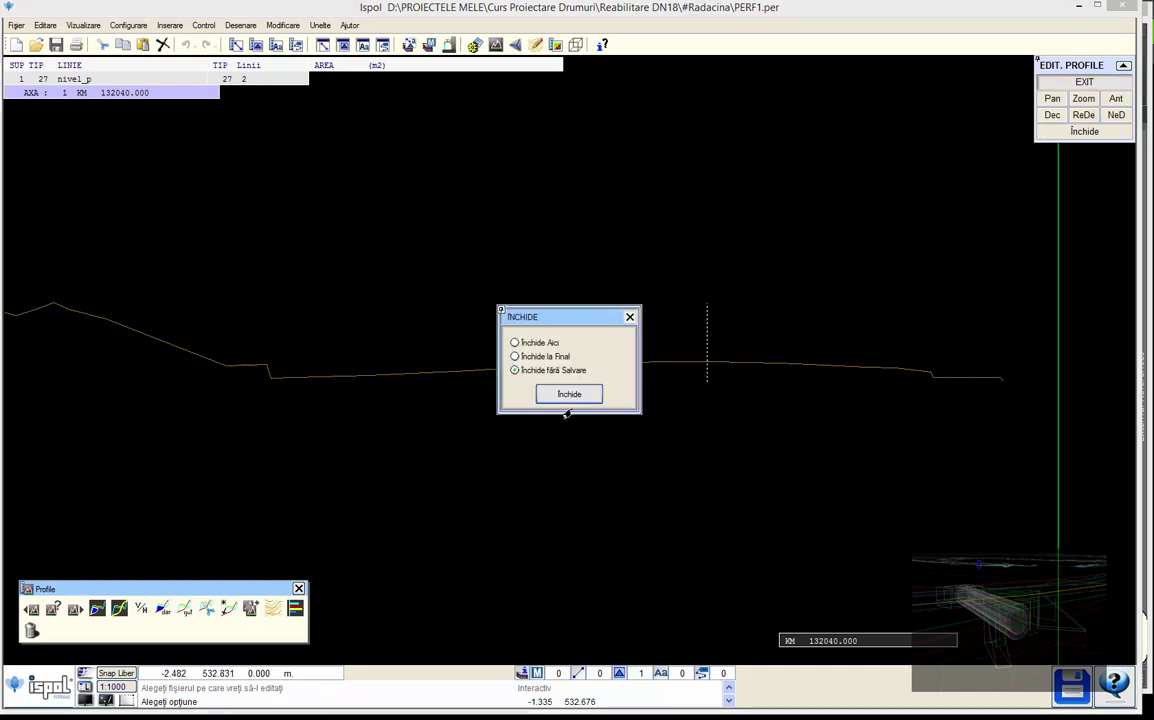
Close the profile editor without saving and switch generation to Reabilitare (Toate)
click(568, 394)
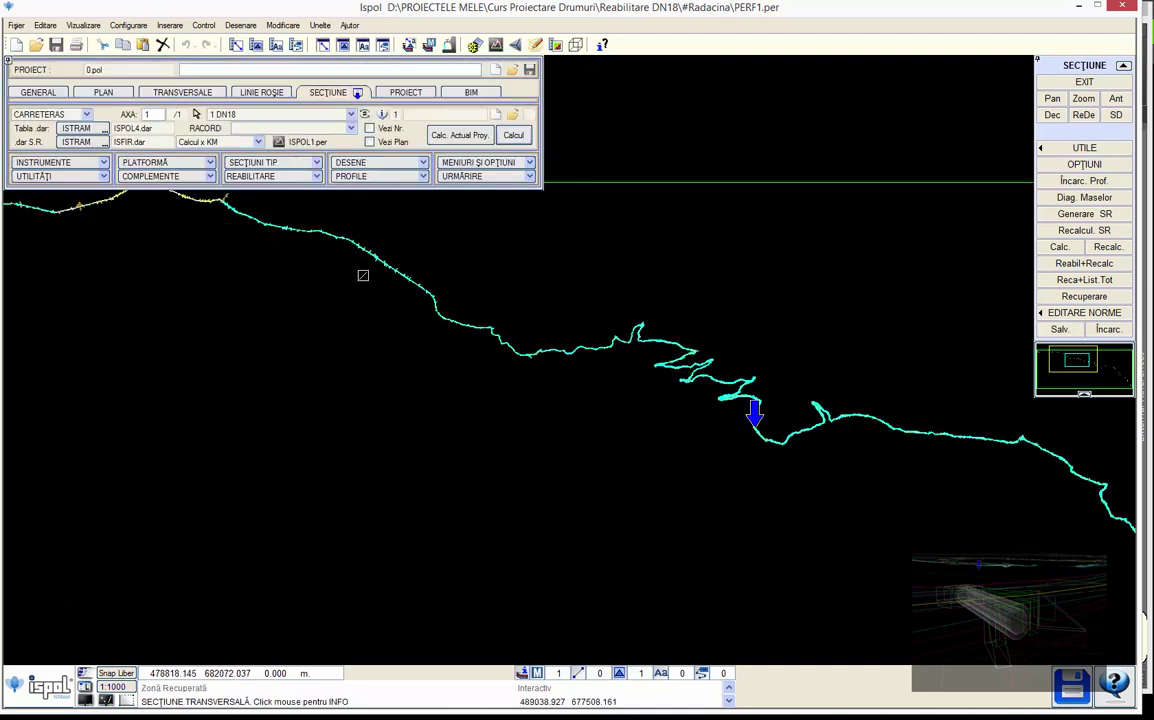
click(168, 88)
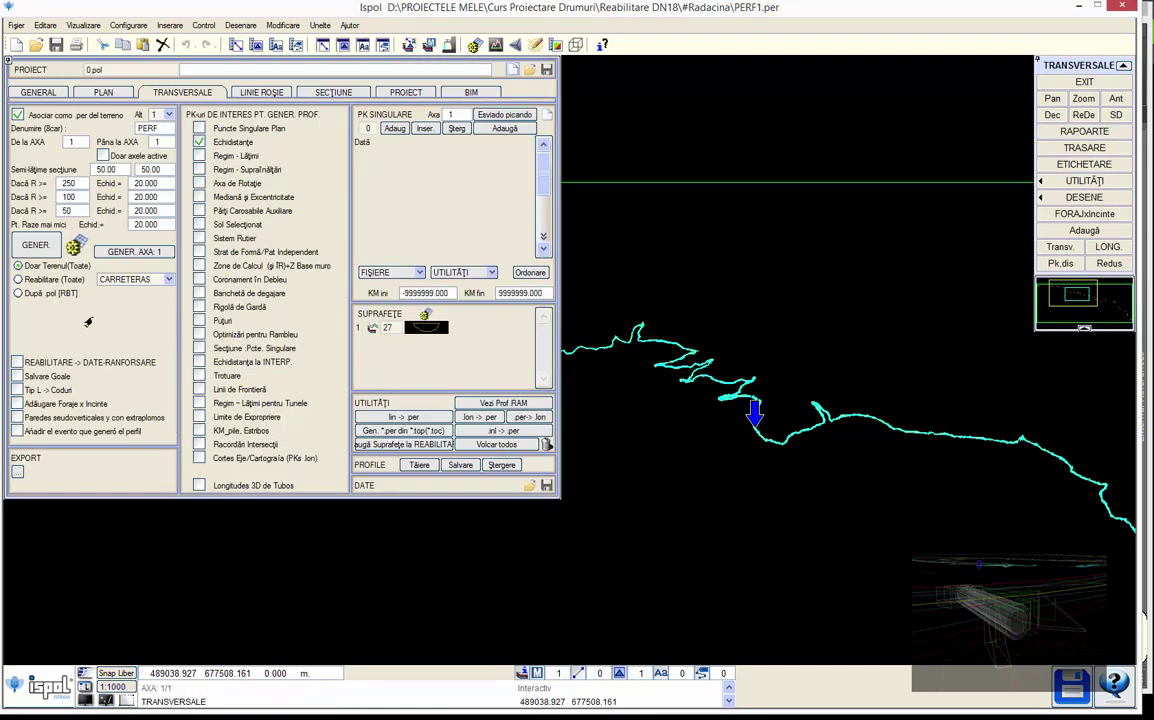
click(42, 283)
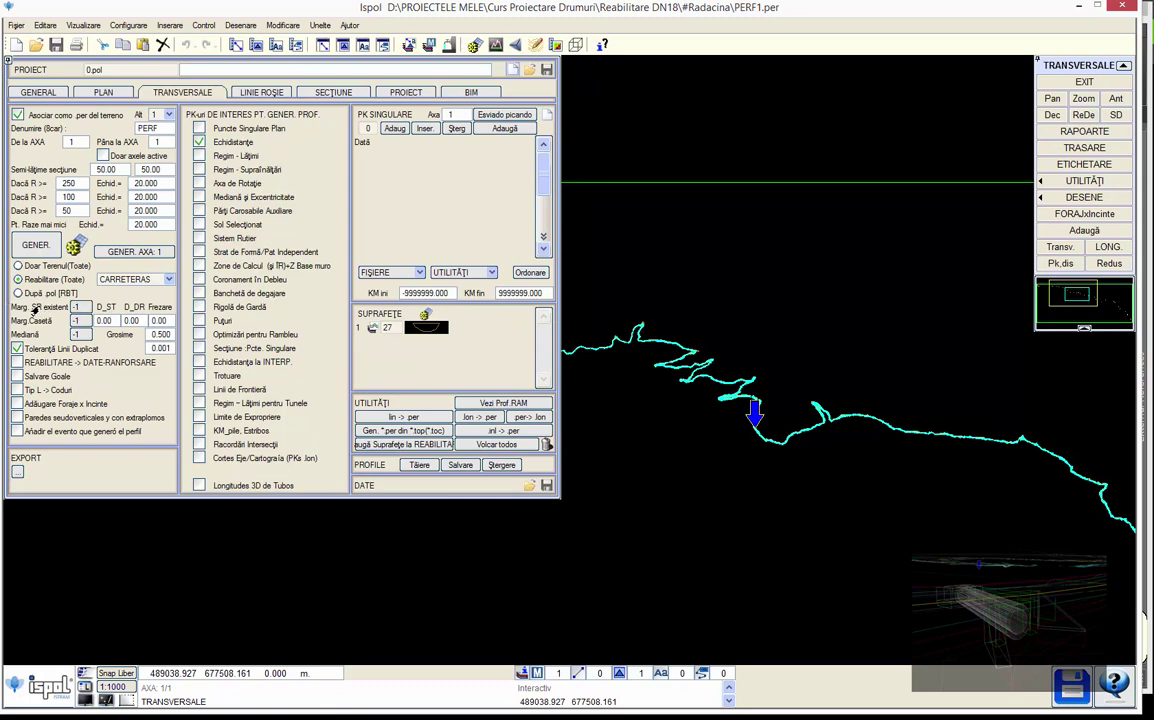
Set Marg. SR existent and Marg. Casetă to 1
click(80, 308)
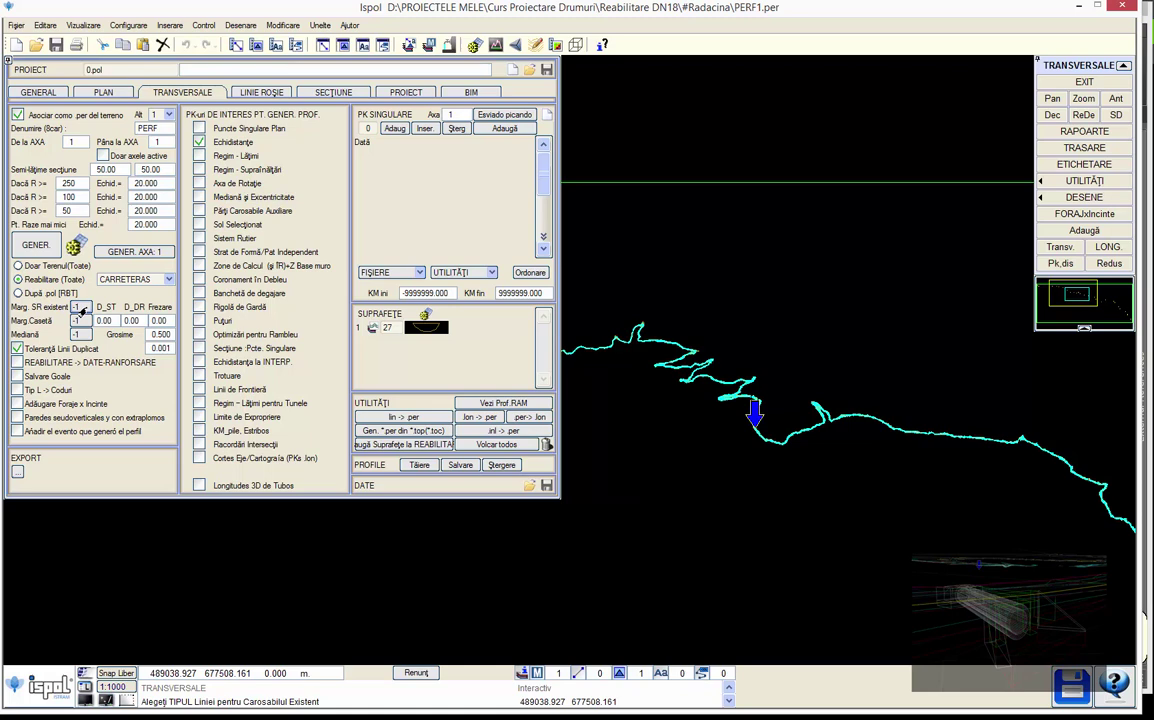
text(1)
key(Return)
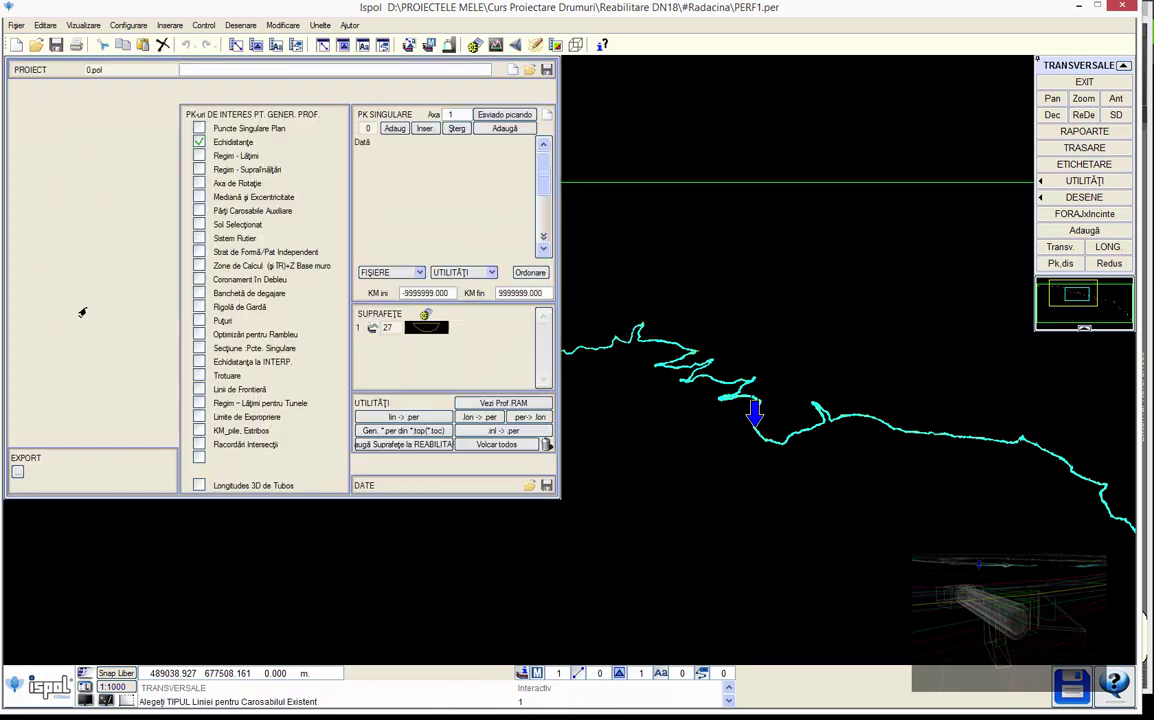
scroll(745, 386, up, 1)
scroll(748, 350, up, 1)
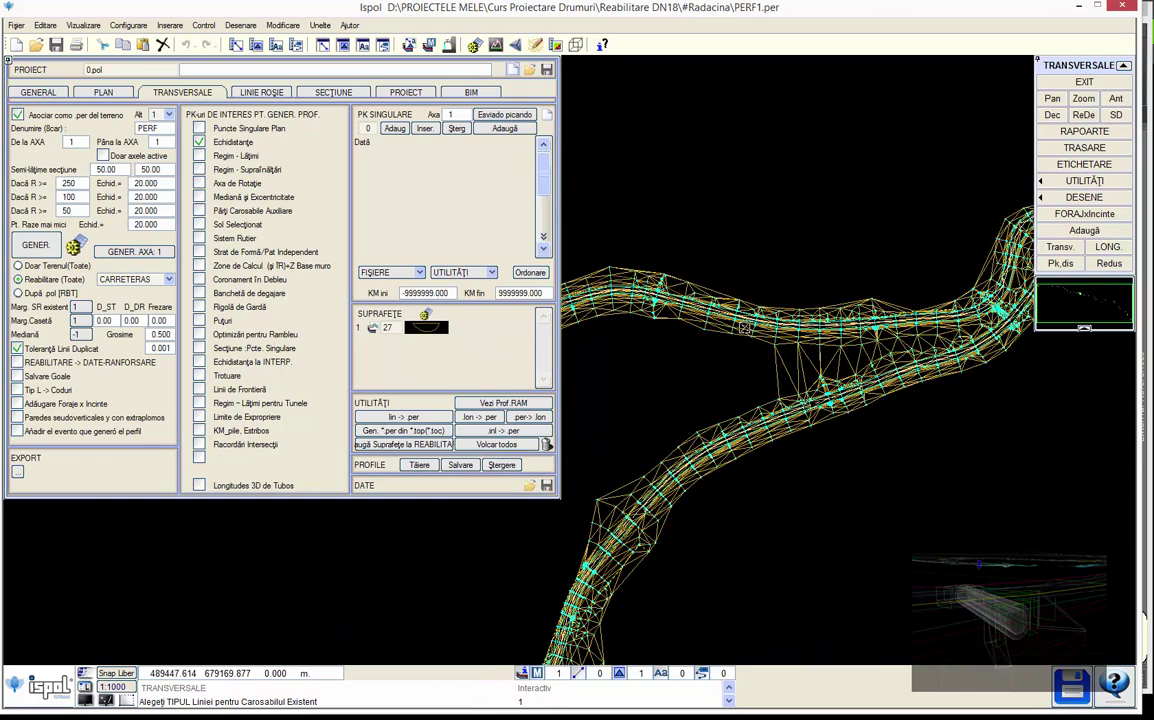
scroll(750, 310, up, 1)
scroll(754, 272, up, 1)
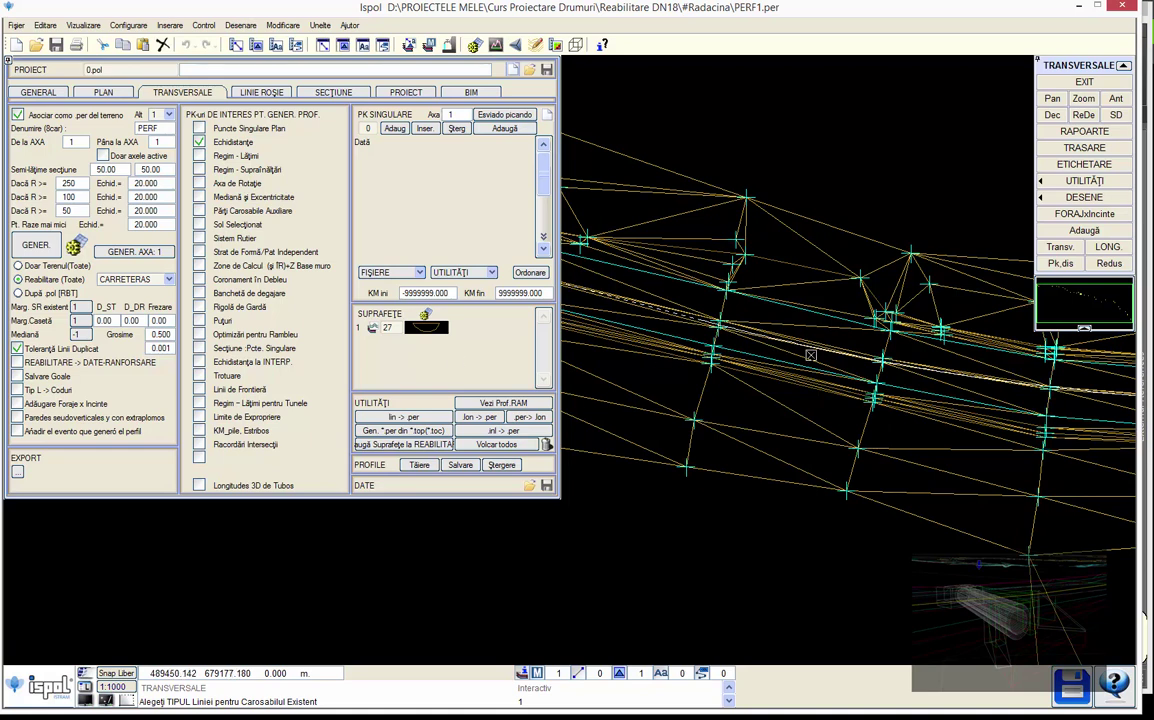
Regenerate axis 1 rehabilitation cross-sections through KM 220410.120, including the roadway box outline
click(121, 250)
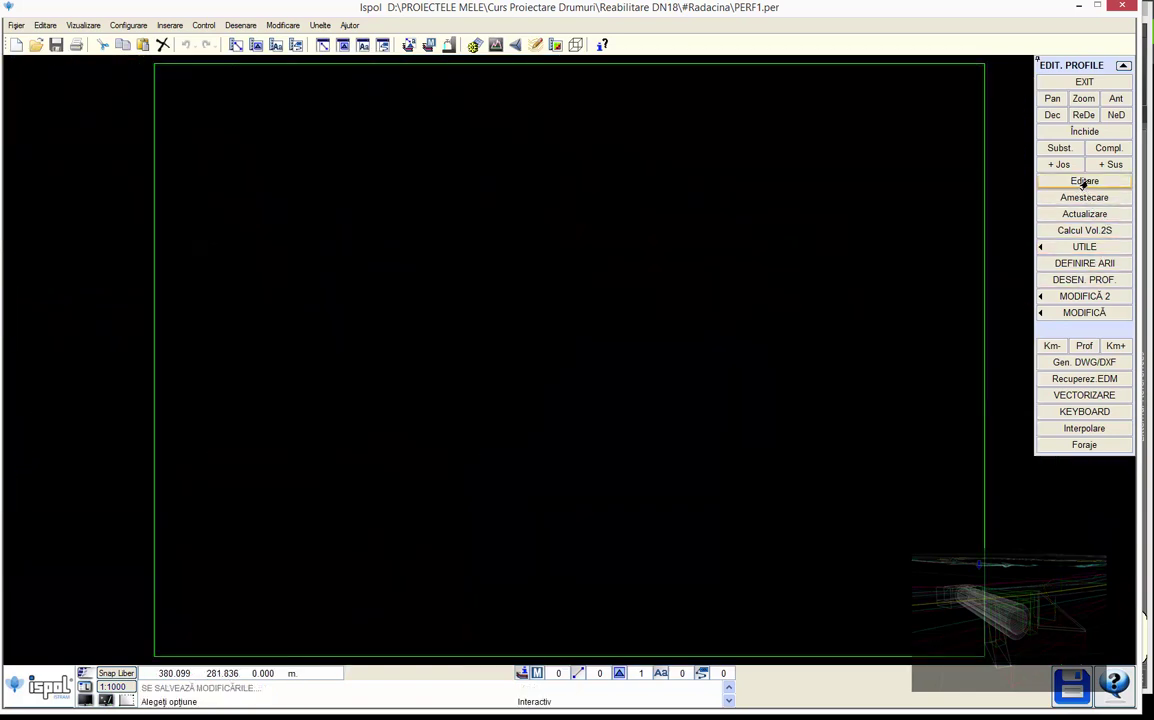
Open PERF1.per in the profile editor, zoom into KM 131620, and advance to KM 131660
click(1083, 181)
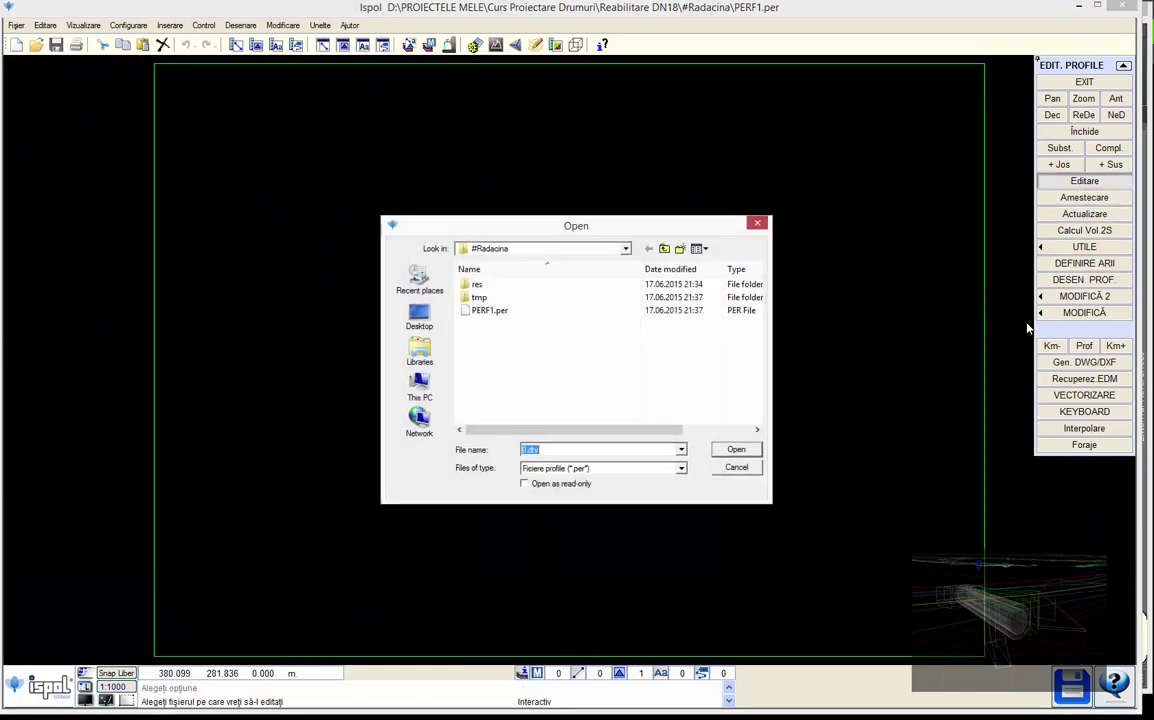
click(494, 316)
double_click(494, 312)
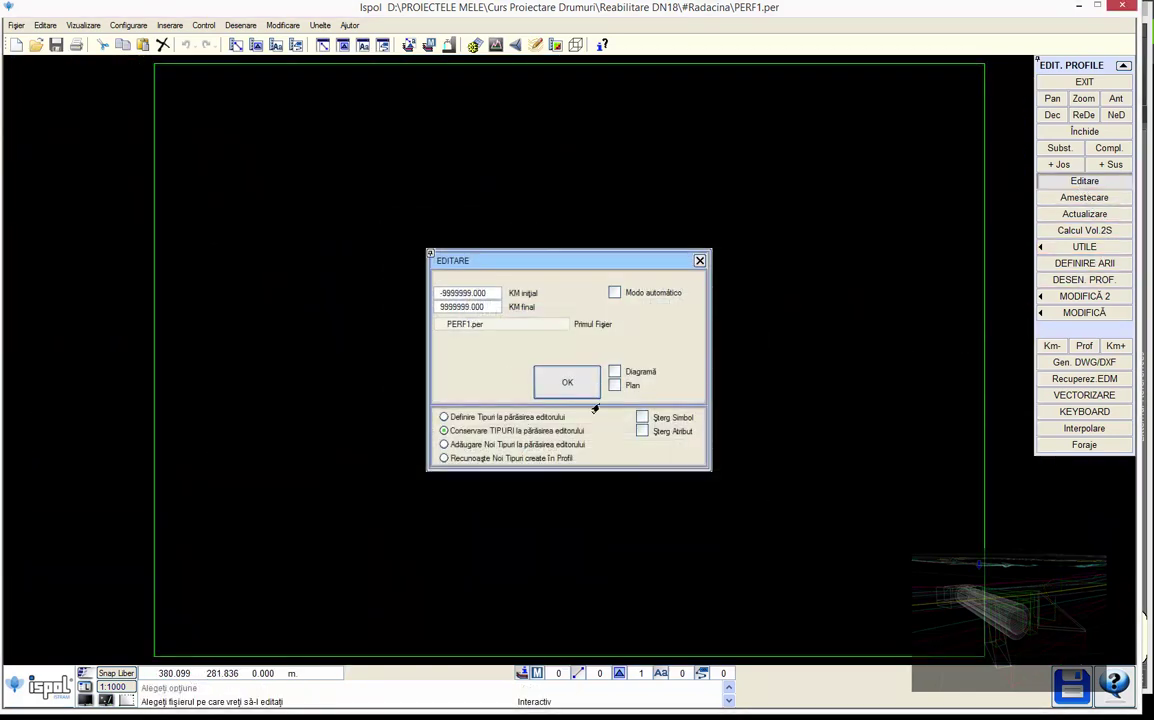
click(567, 384)
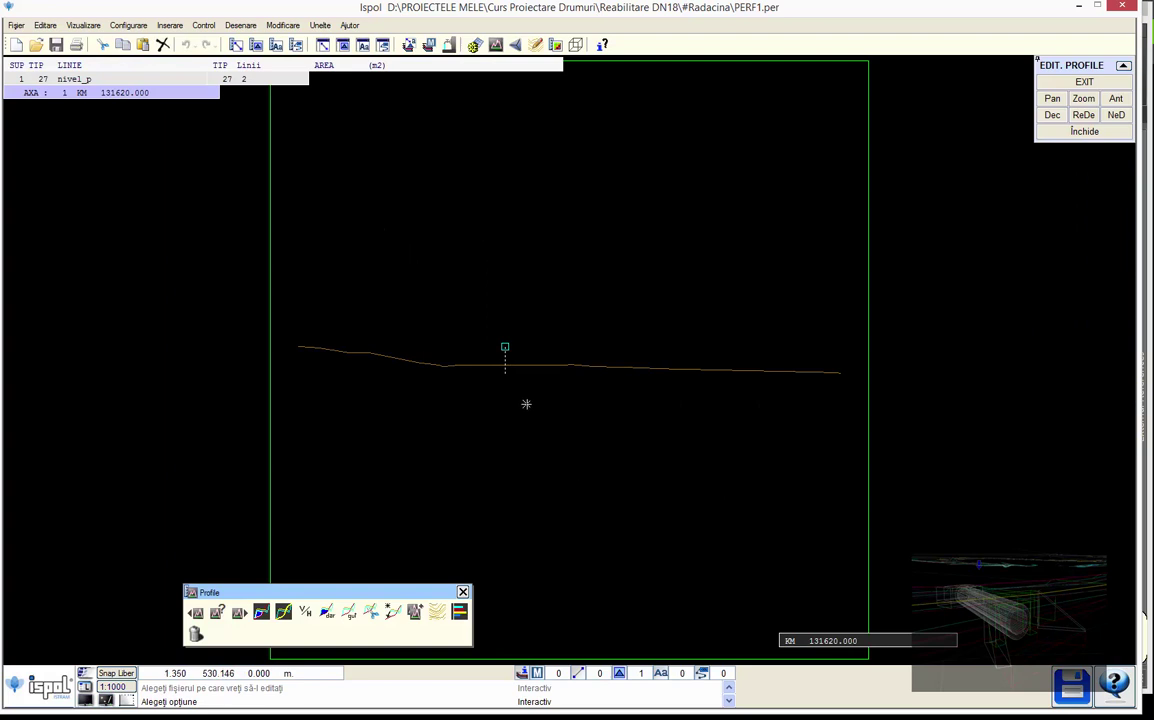
scroll(480, 368, up, 2)
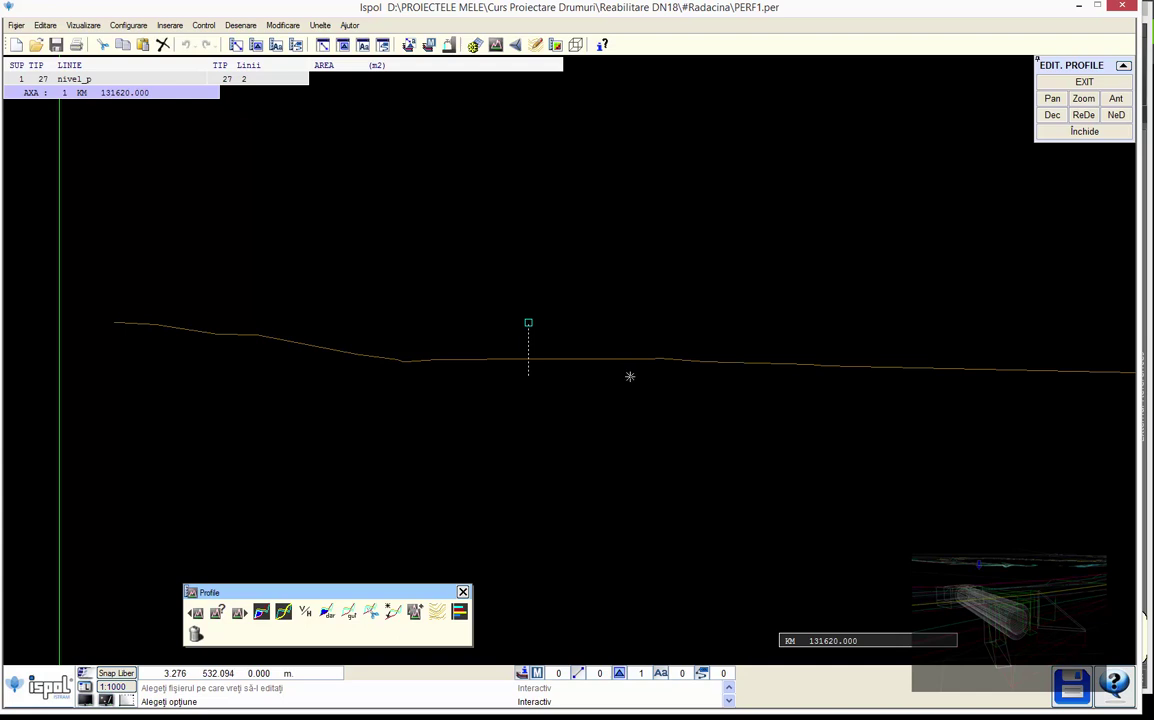
key(Page_Down)
key(Page_Down)
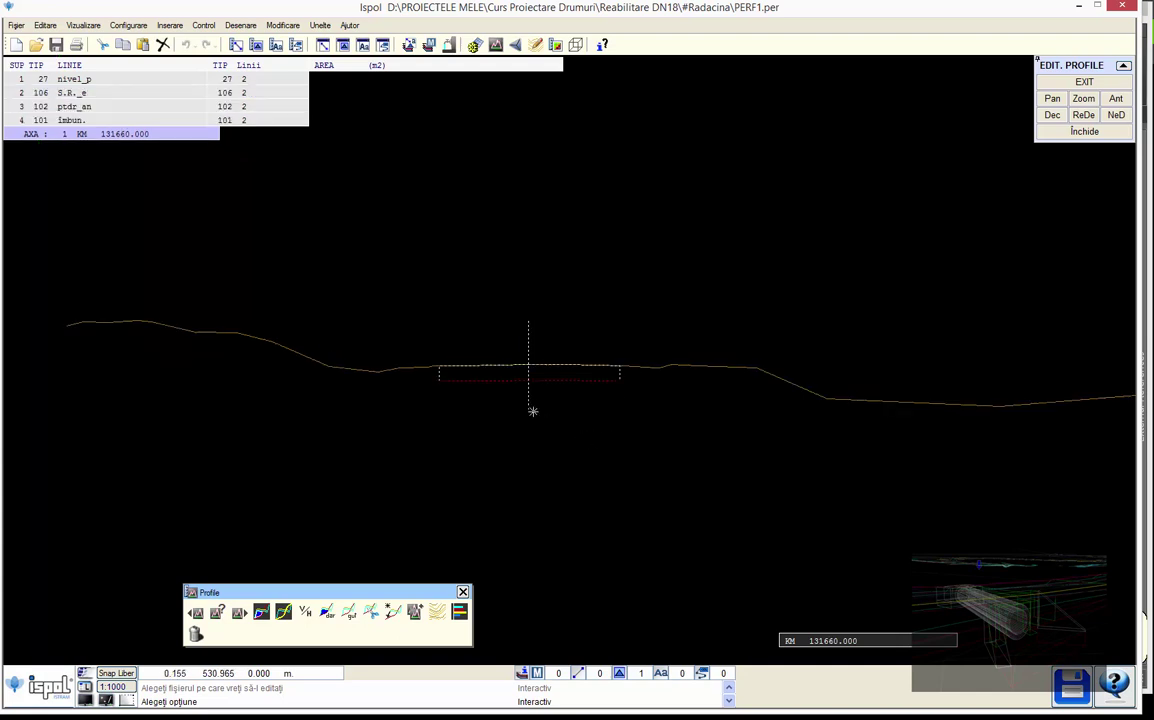
Zoom in and measure the rehabilitation layer depth below the road, about 0.5 m
scroll(435, 361, up, 1)
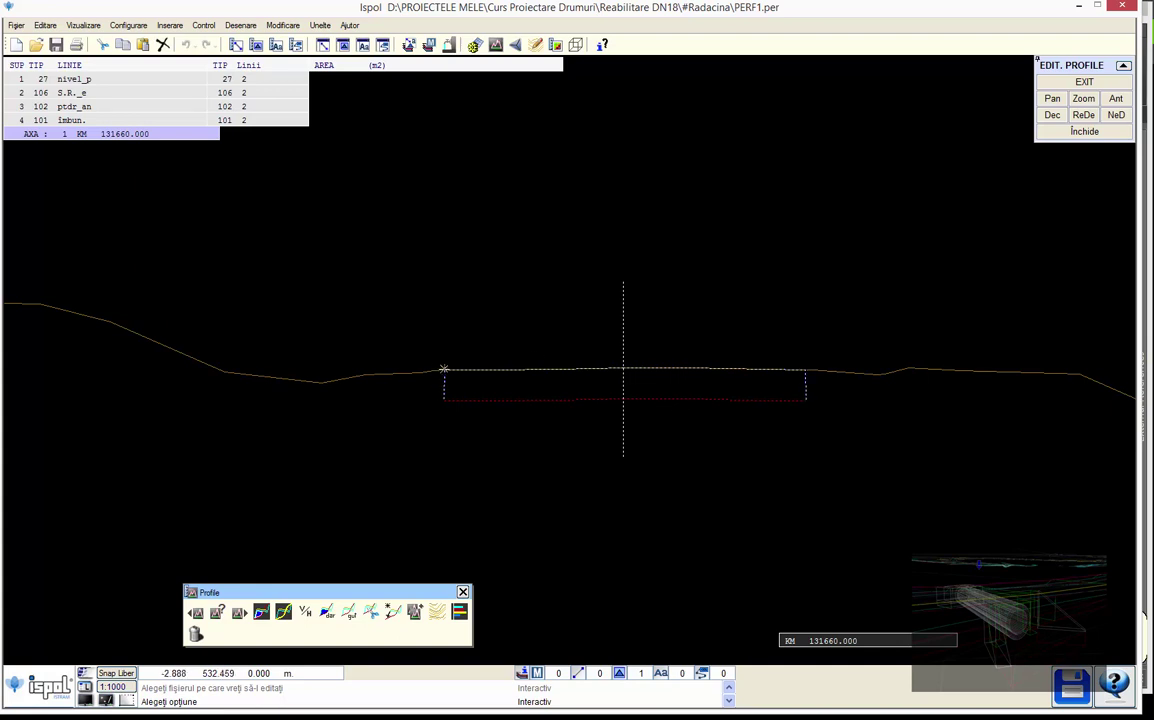
scroll(441, 369, up, 1)
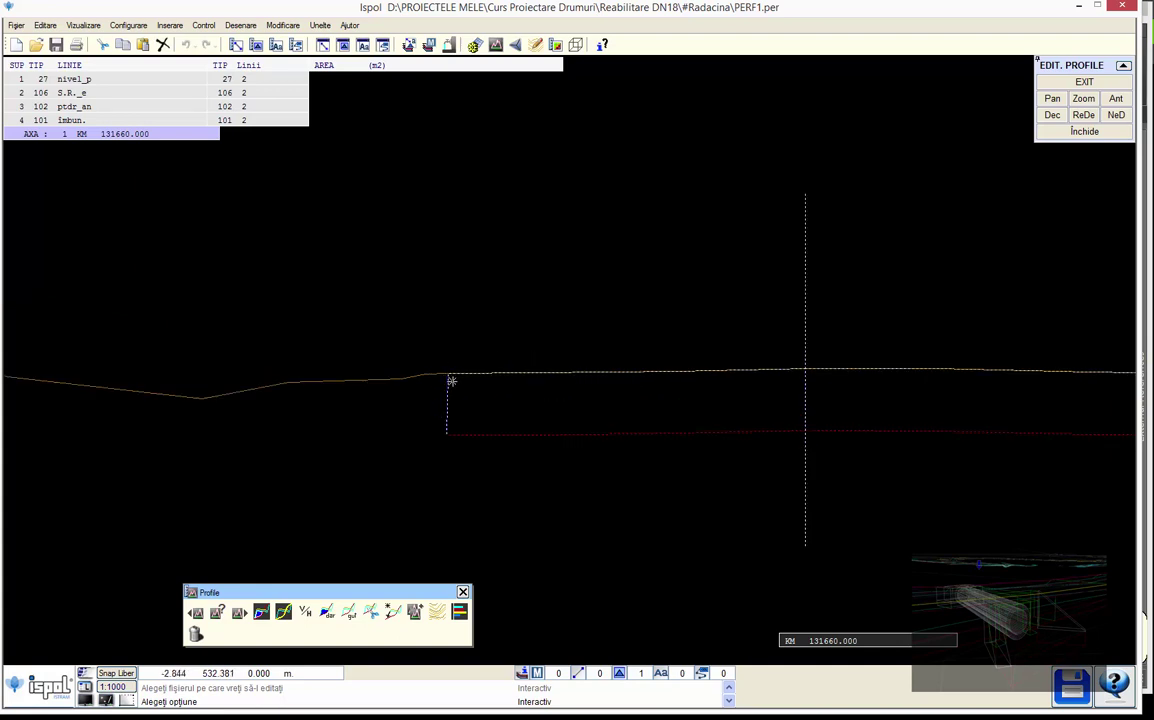
click(448, 374)
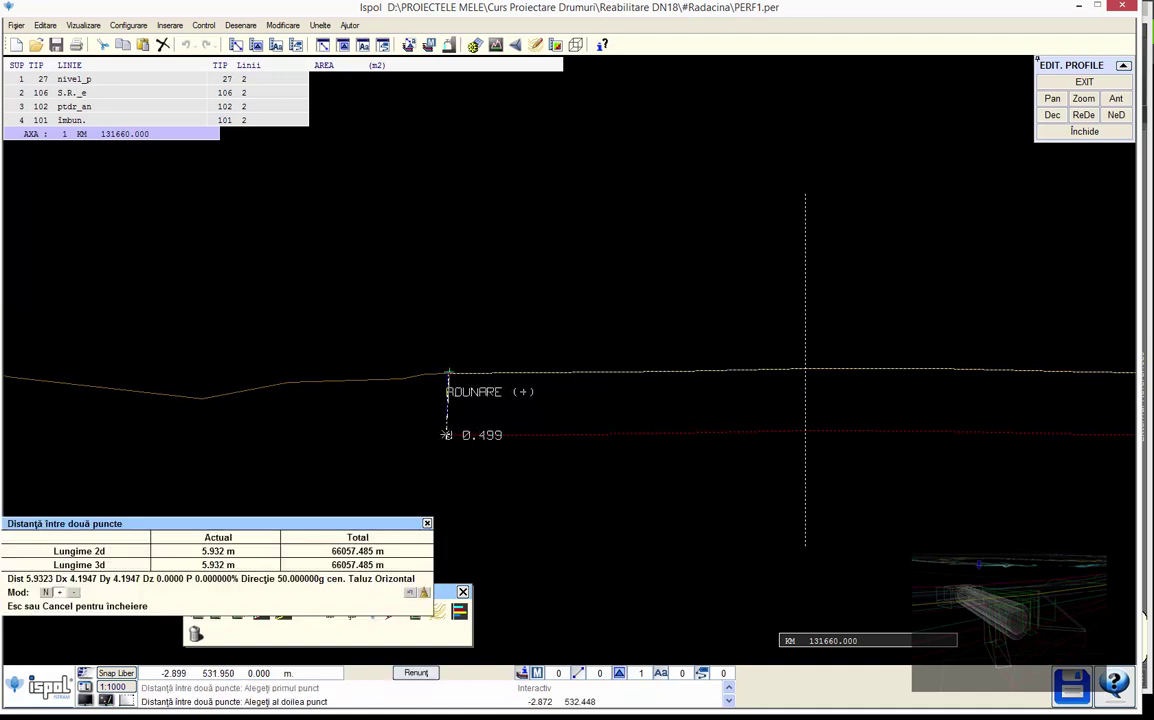
click(449, 432)
key(Escape)
Step through the cross-section profiles up to KM 131840, then exit the profile editor
scroll(600, 412, down, 2)
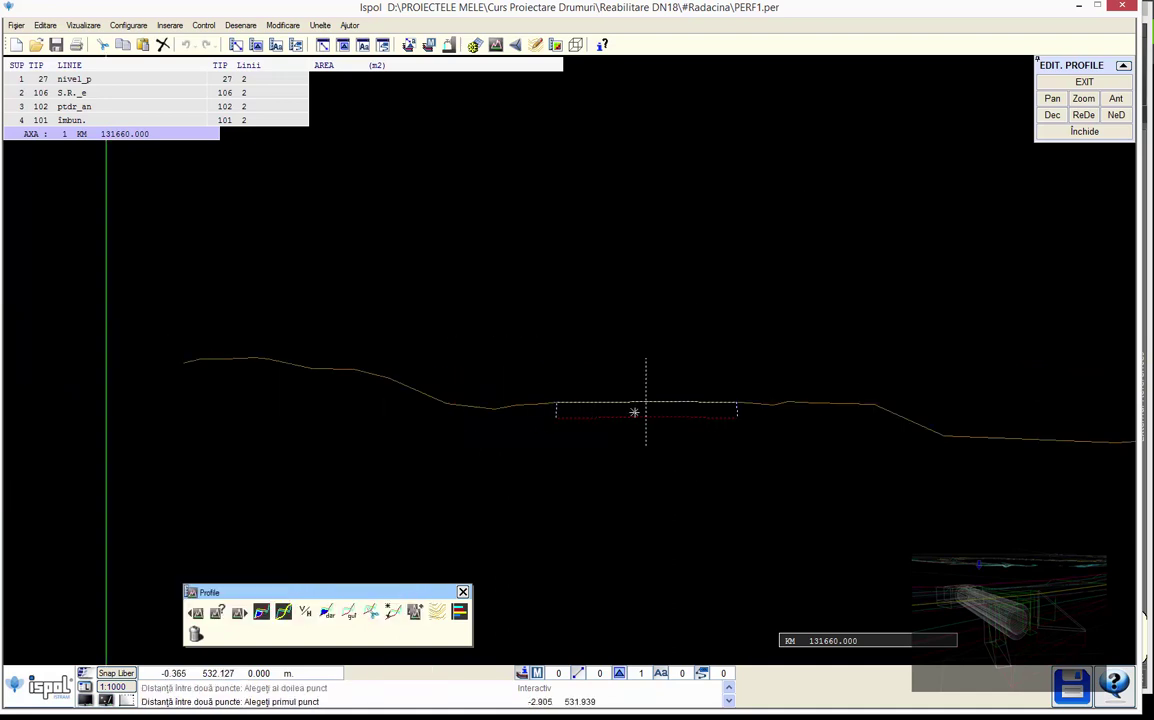
scroll(625, 405, up, 1)
scroll(622, 440, down, 1)
key(Page_Down)
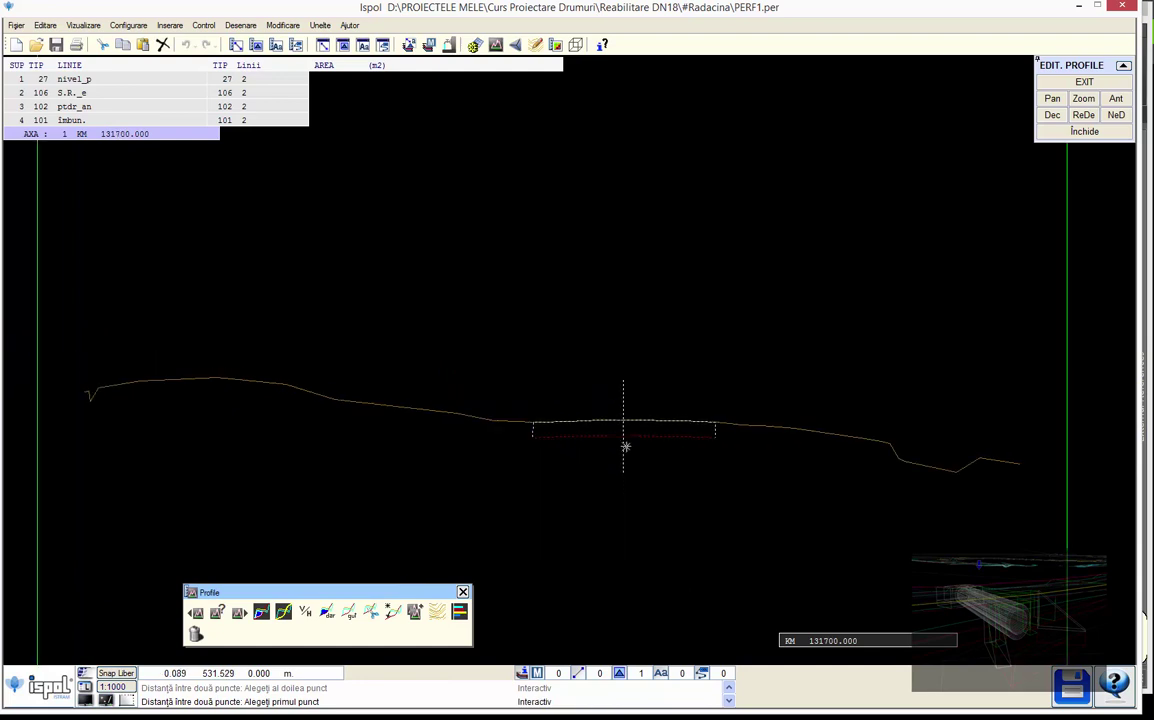
key(Page_Down)
key(Page_Down)
key(Page_Down)
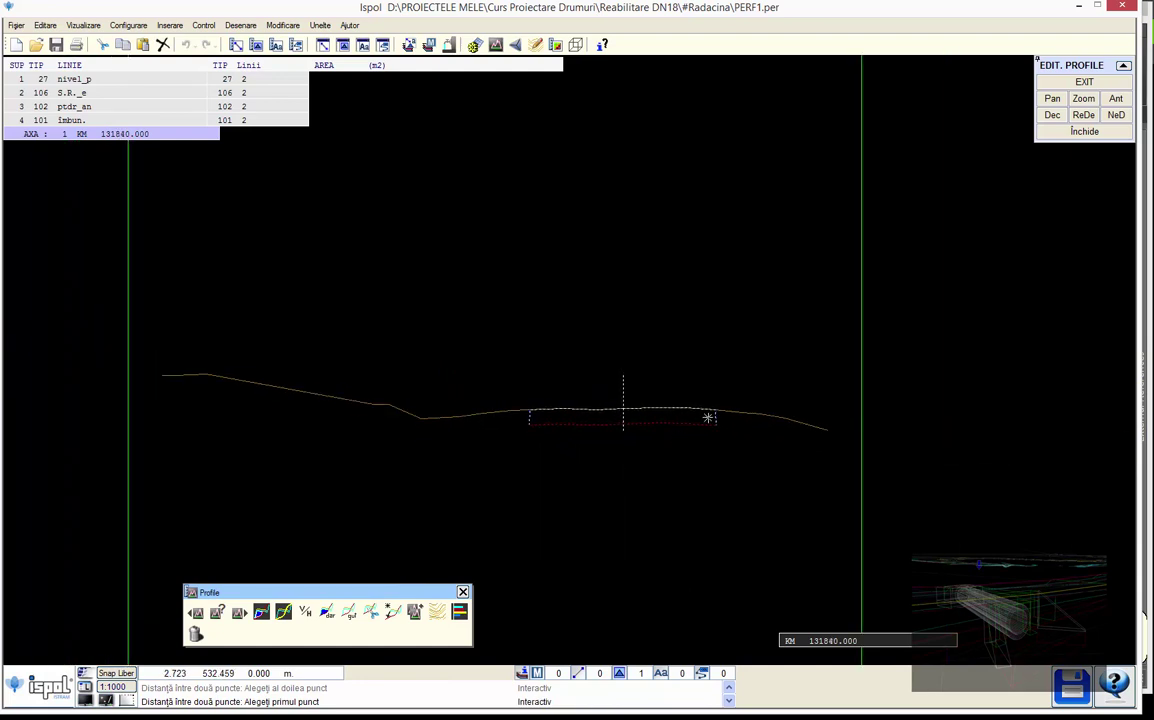
scroll(708, 417, up, 1)
scroll(712, 410, up, 1)
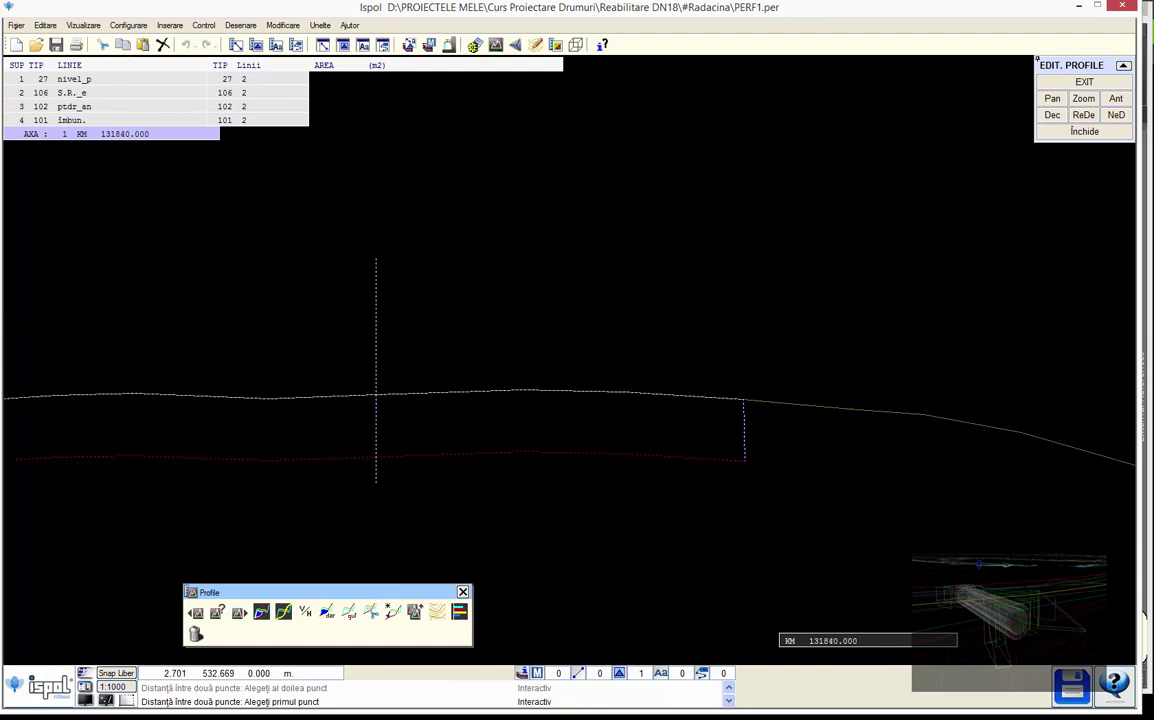
scroll(710, 398, down, 1)
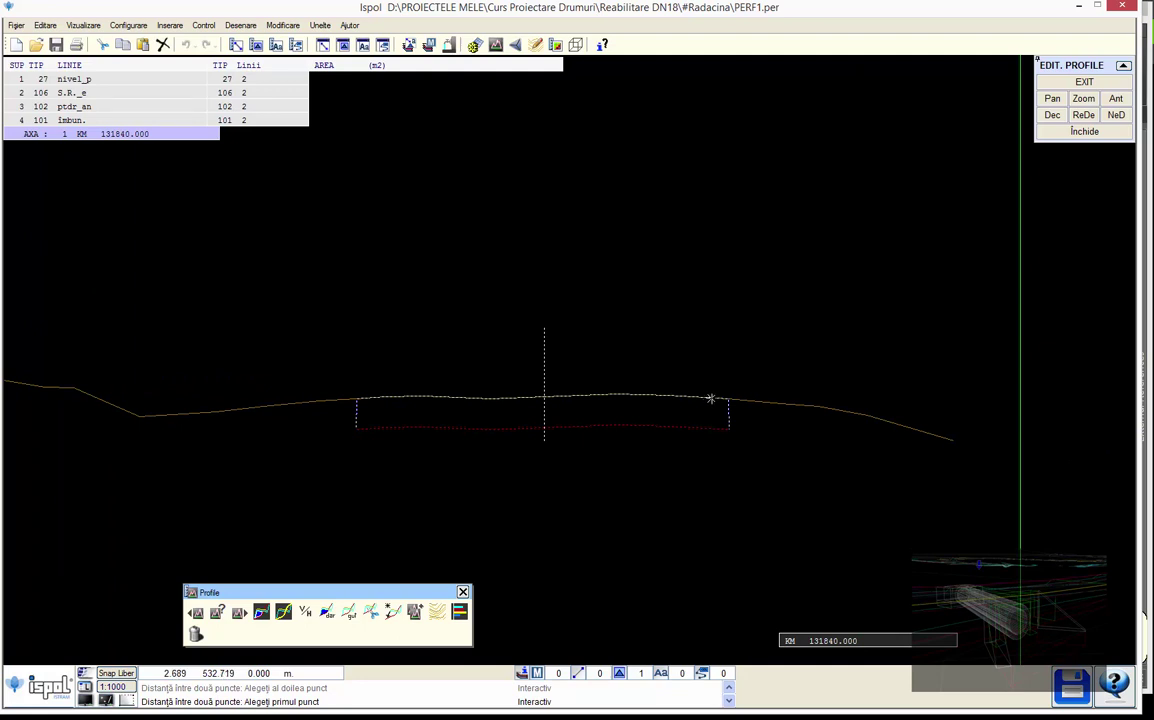
scroll(710, 398, up, 1)
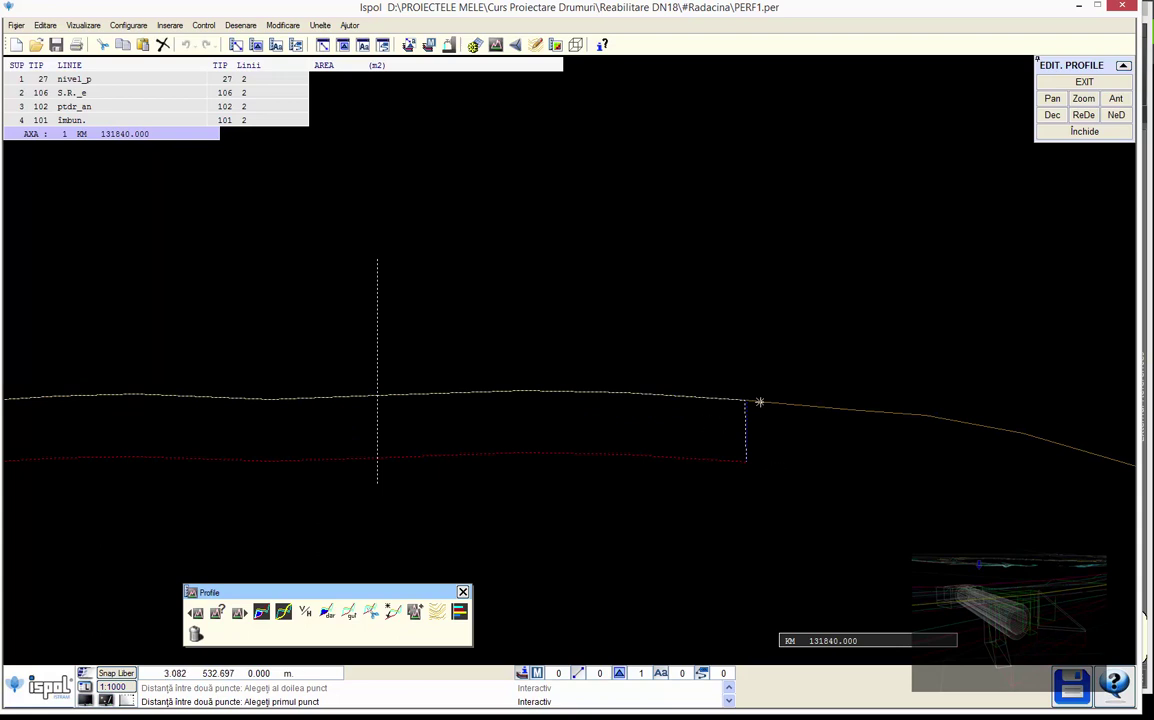
scroll(780, 408, down, 1)
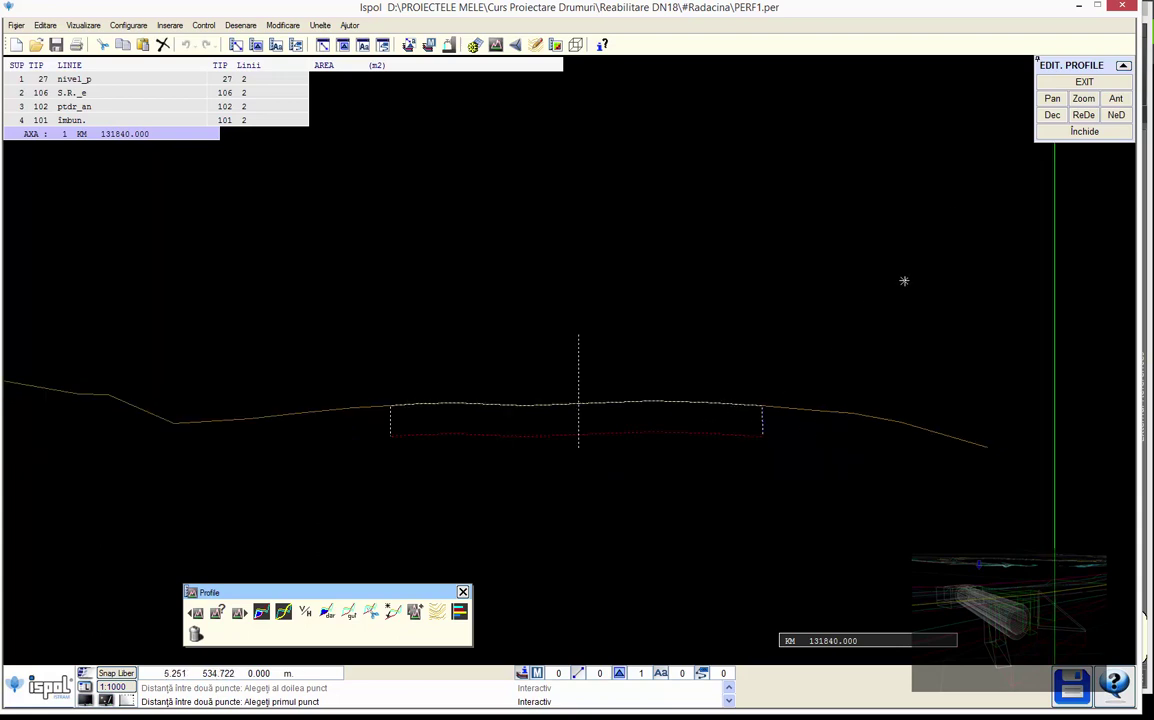
click(1084, 81)
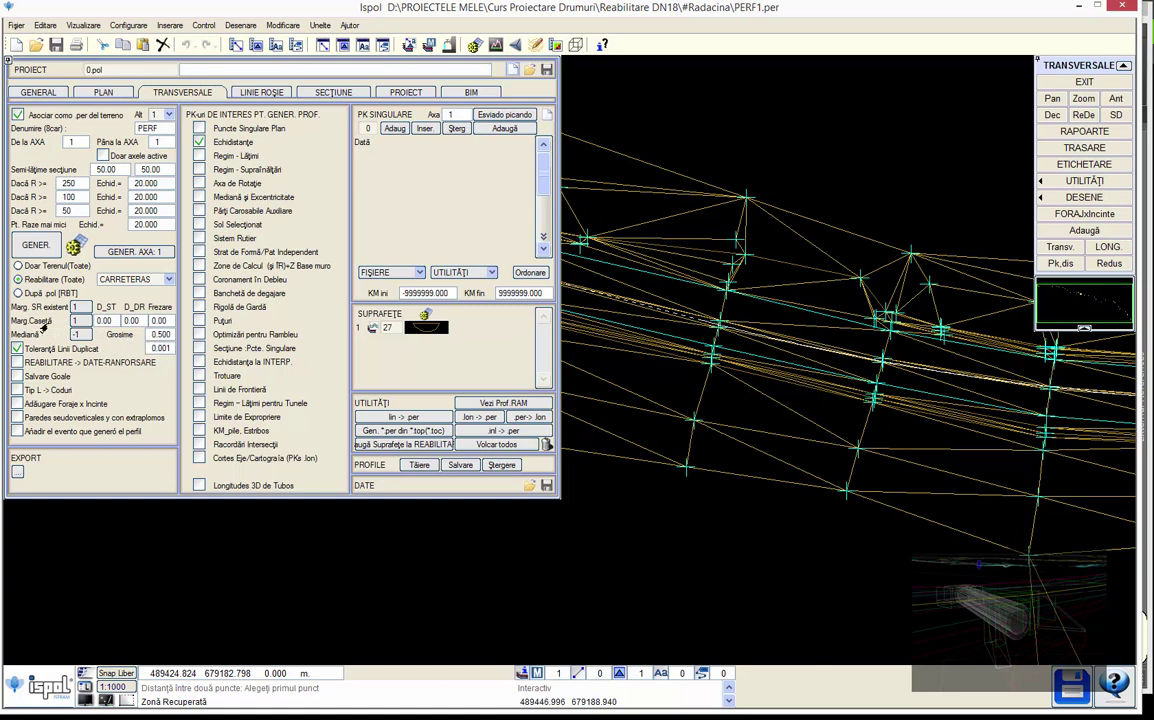
Set the Marg.Casetă box margins D_ST and D_DR to 0.50
click(105, 321)
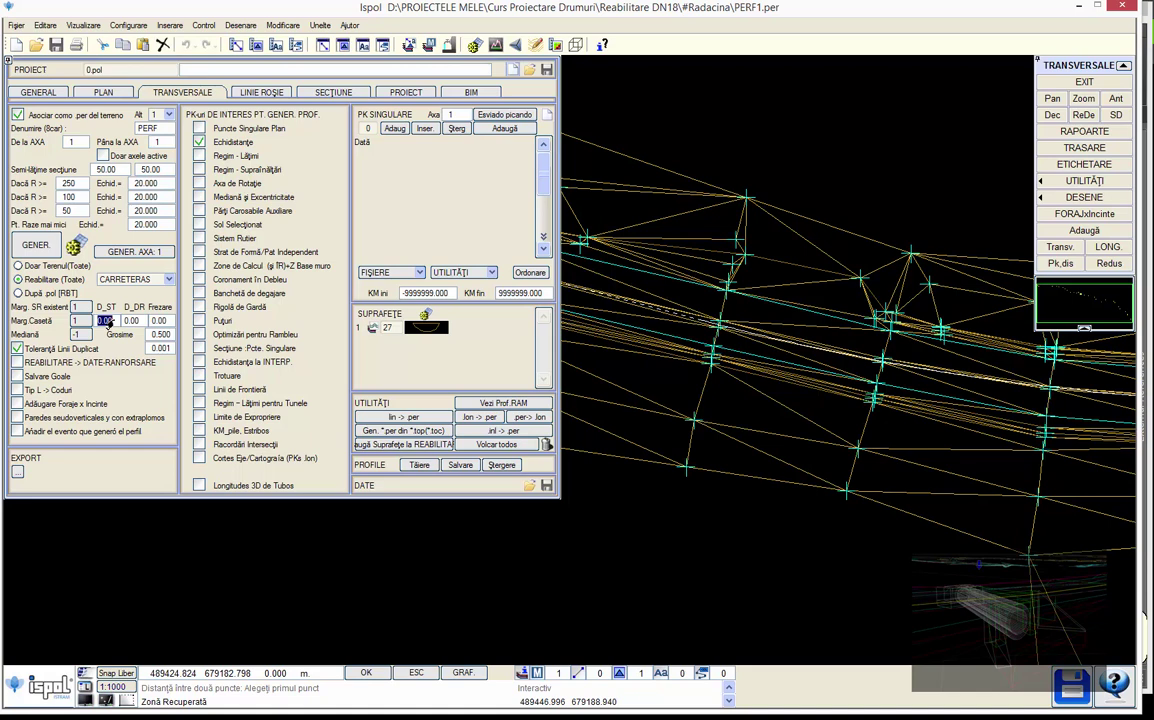
text(0)
key(Return)
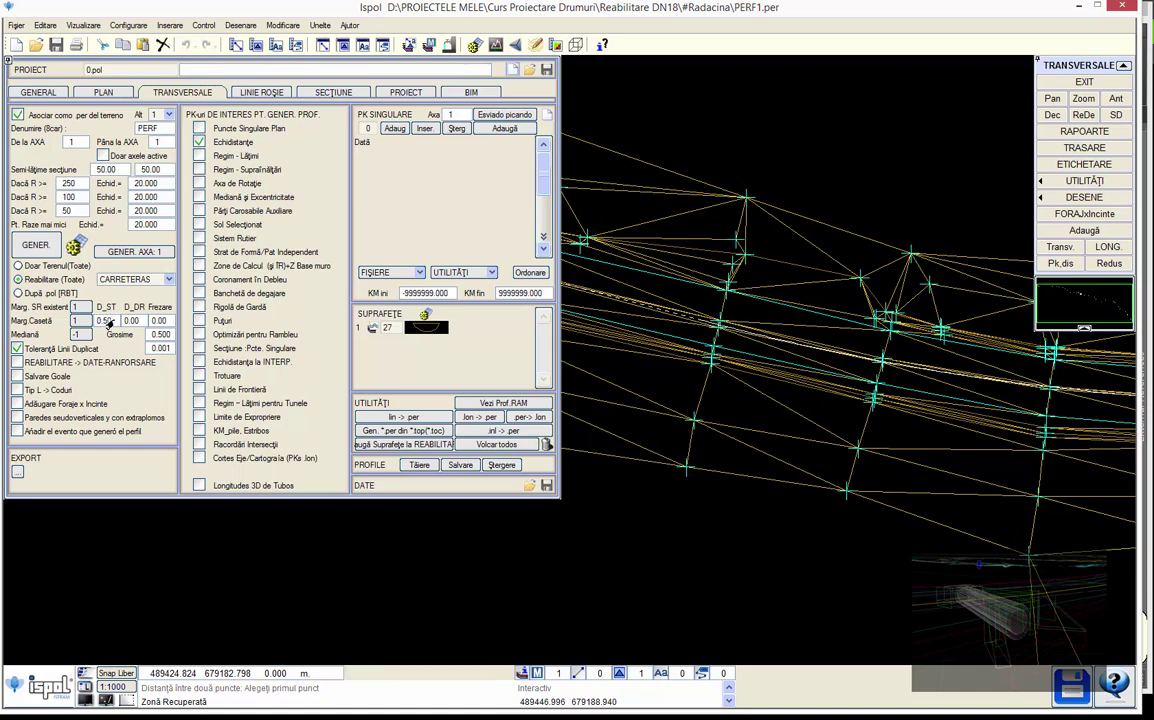
click(131, 321)
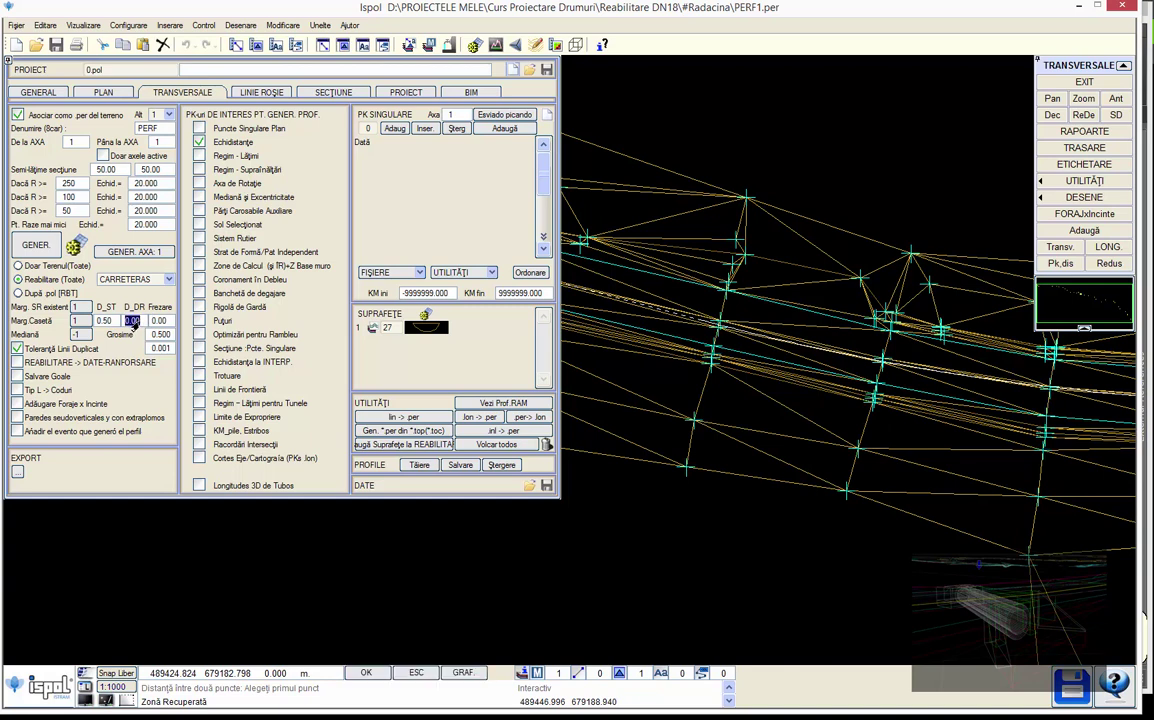
text(0.50)
key(Return)
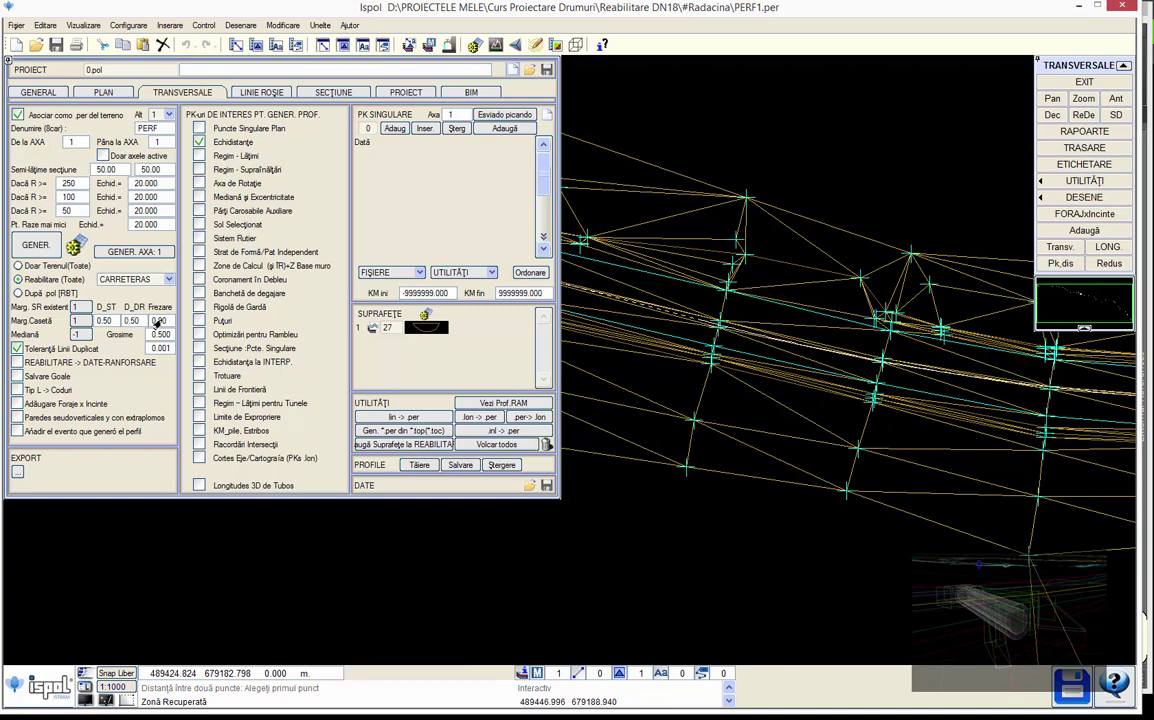
Set the Frezare milling depth to 0.20 and generate the cross sections
click(157, 321)
text(0)
key(Return)
click(140, 251)
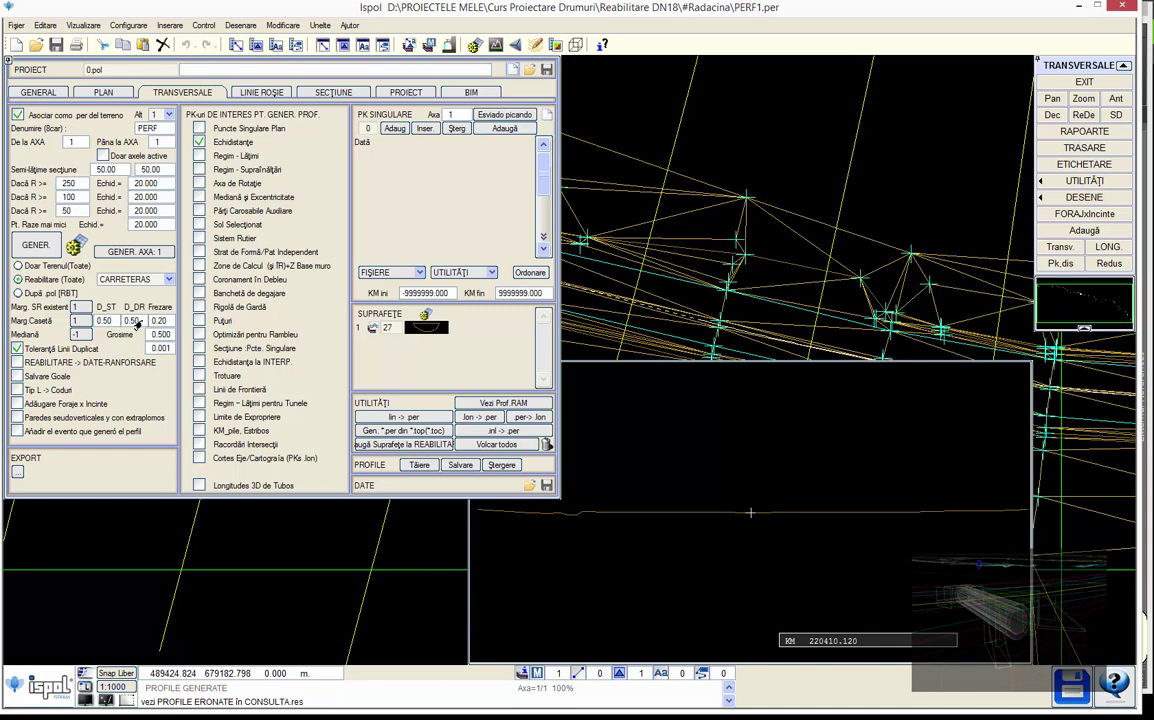
Reset Frezare to 0.00, include REABILITARE DATE-RANFORSARE data, and regenerate the profiles
click(162, 322)
text(0)
key(Return)
click(35, 366)
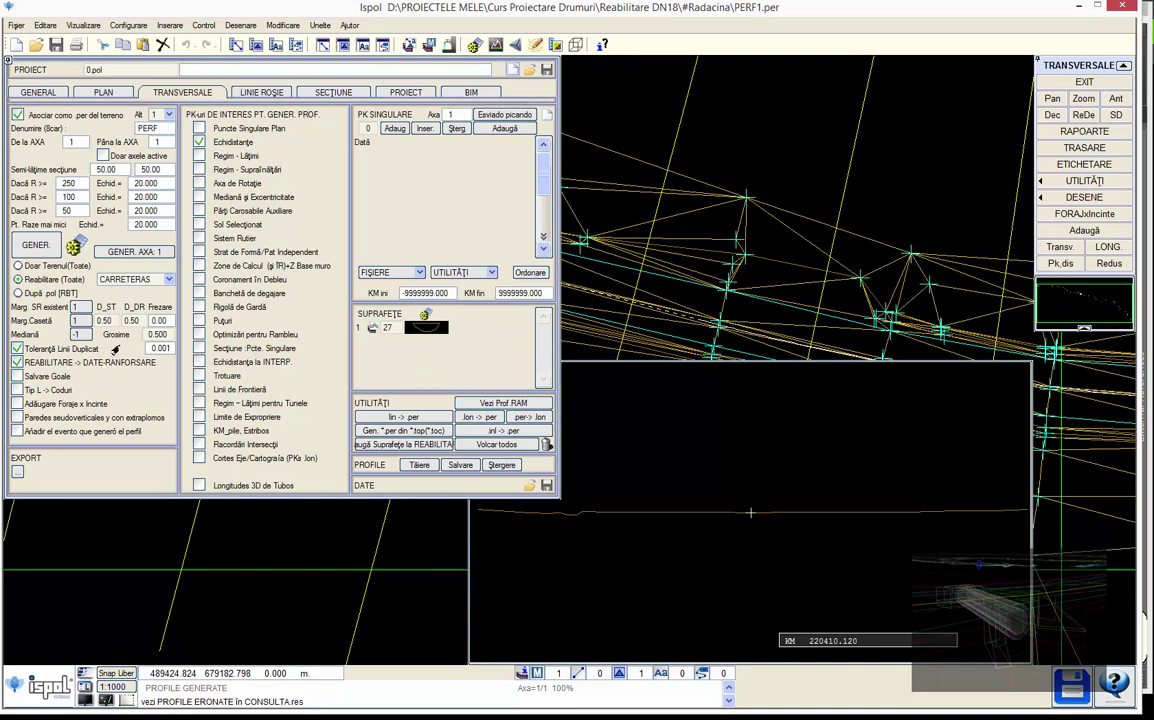
click(138, 251)
Show the DN18 longitudinal profile in LINIE ROȘIE, answer the Atenție warning, and return to it
click(259, 92)
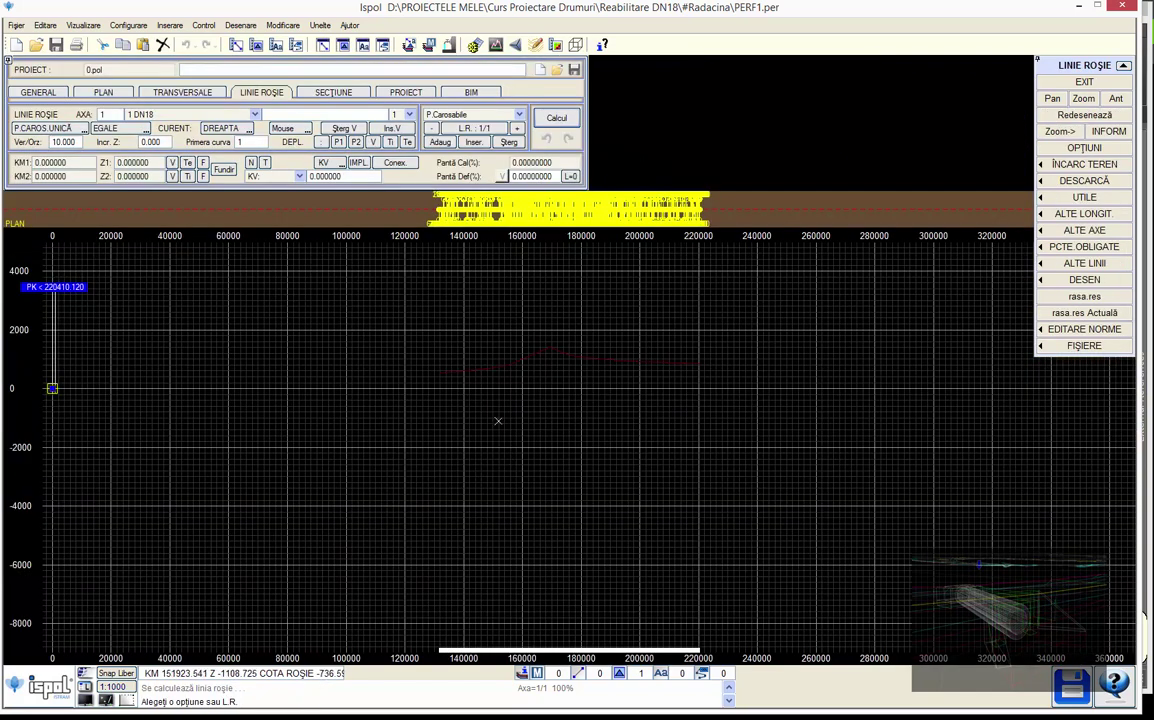
scroll(420, 460, up, 1)
scroll(373, 462, up, 1)
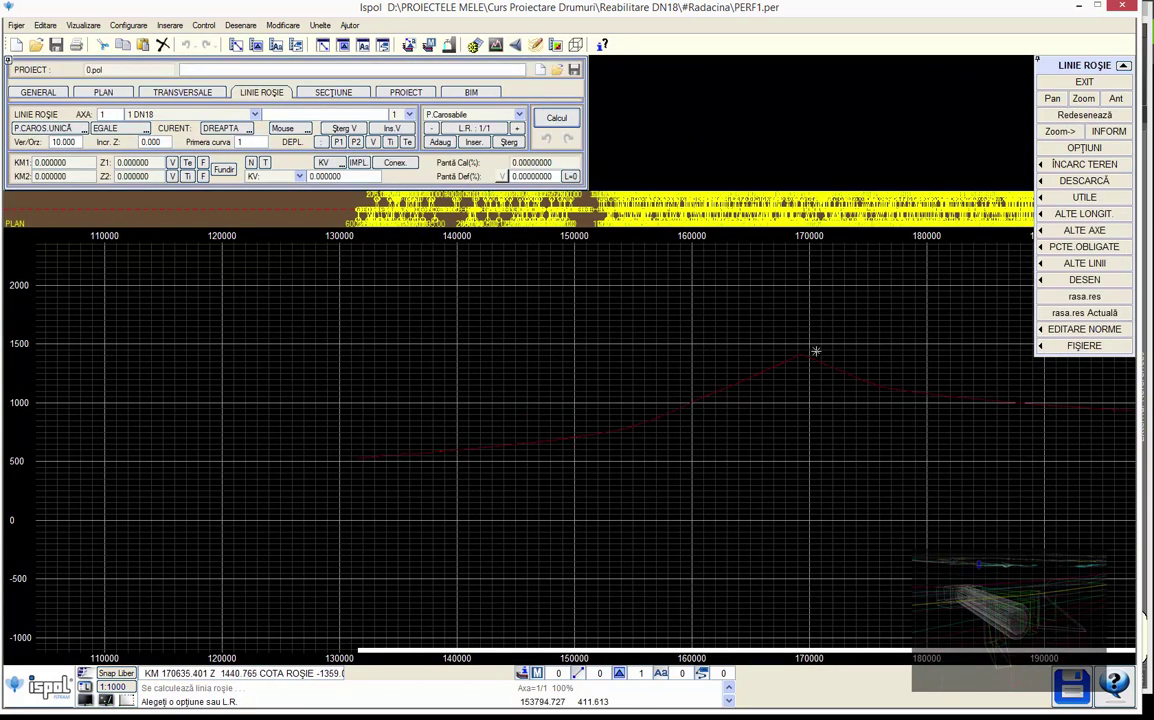
scroll(838, 358, right, 2)
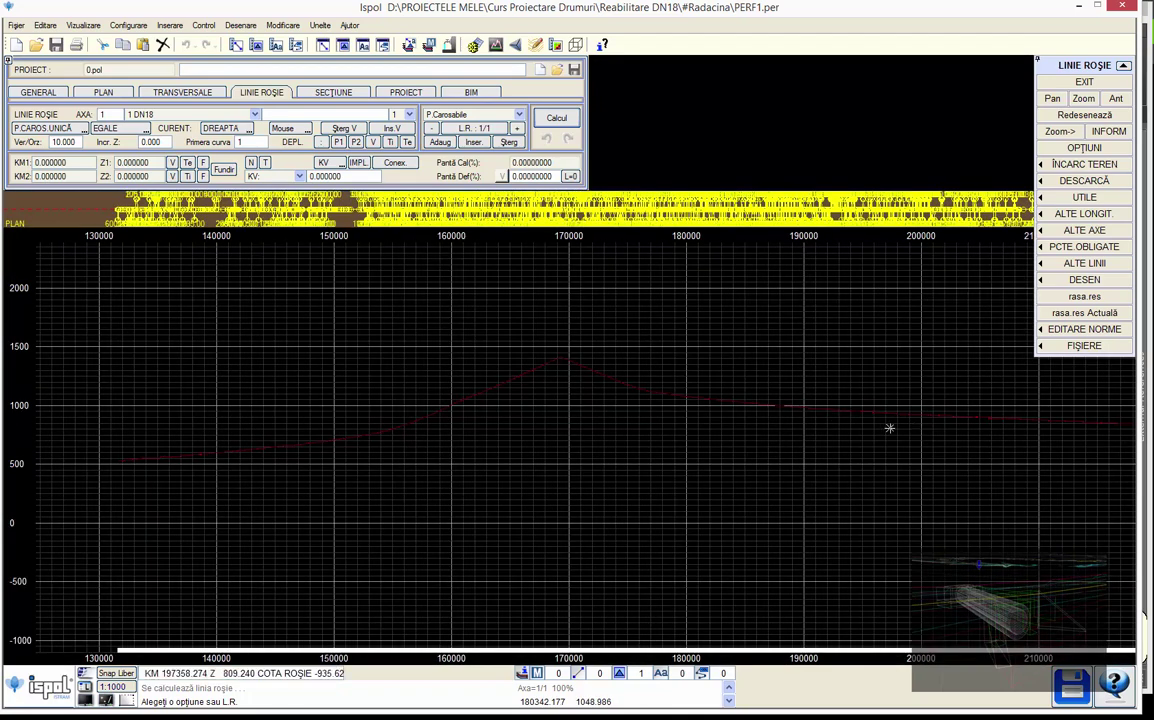
key(Escape)
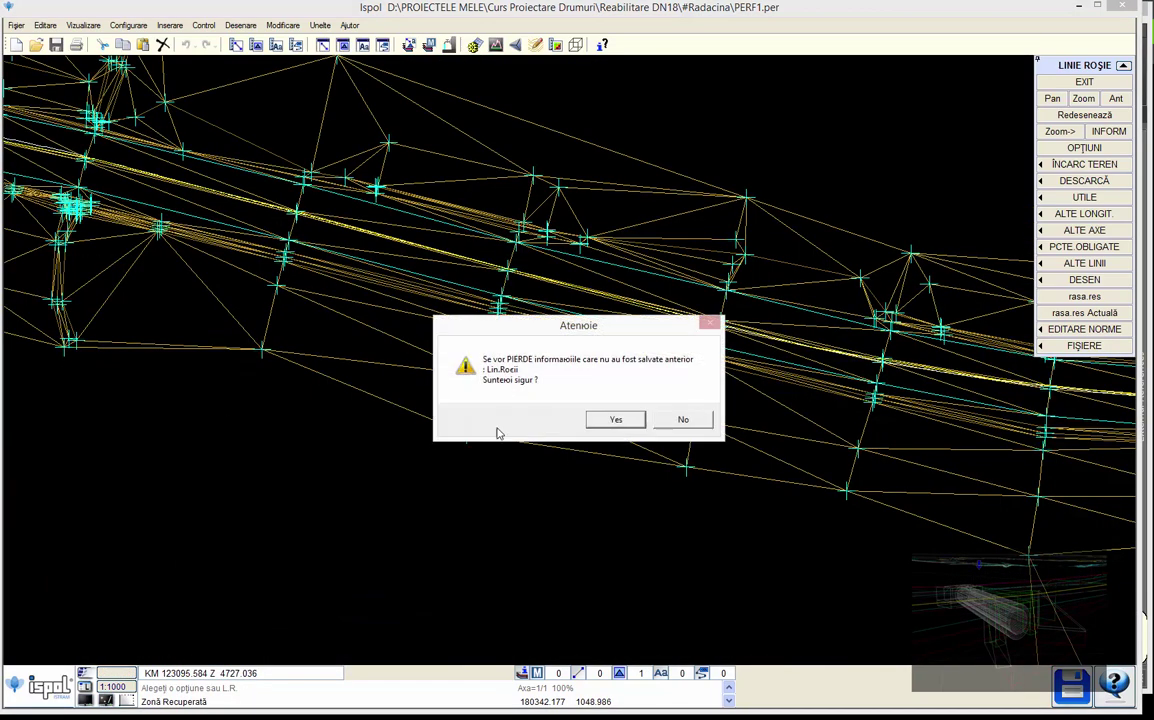
click(683, 419)
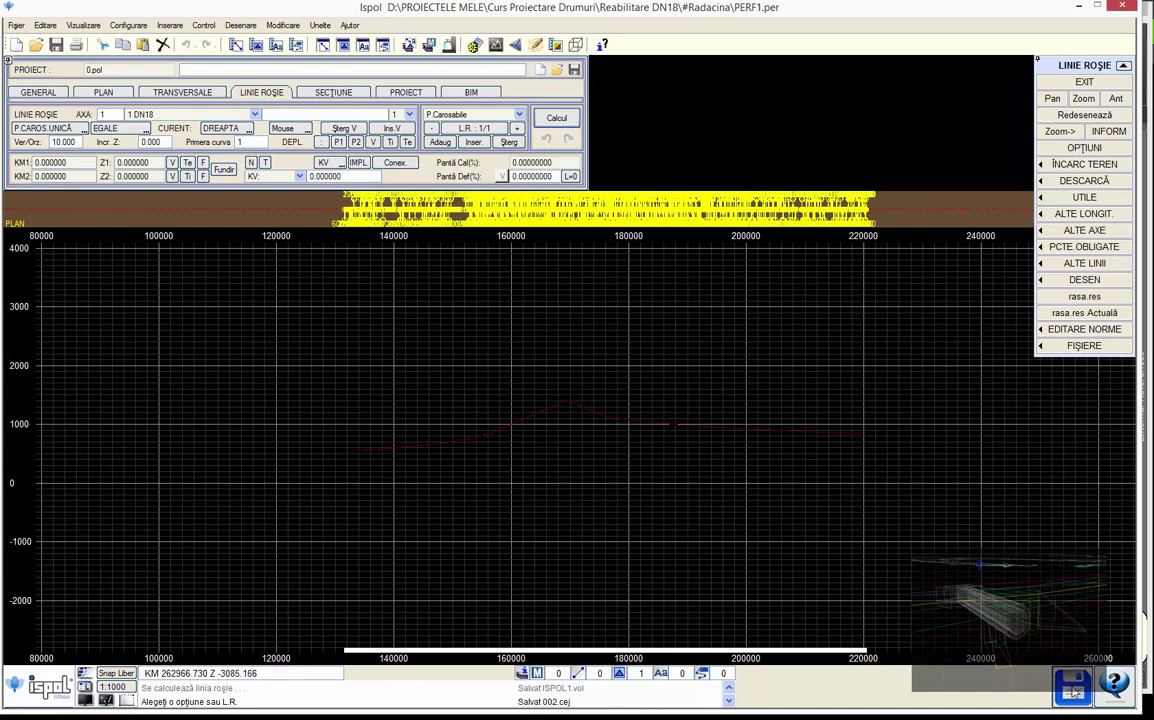
scroll(495, 368, up, 2)
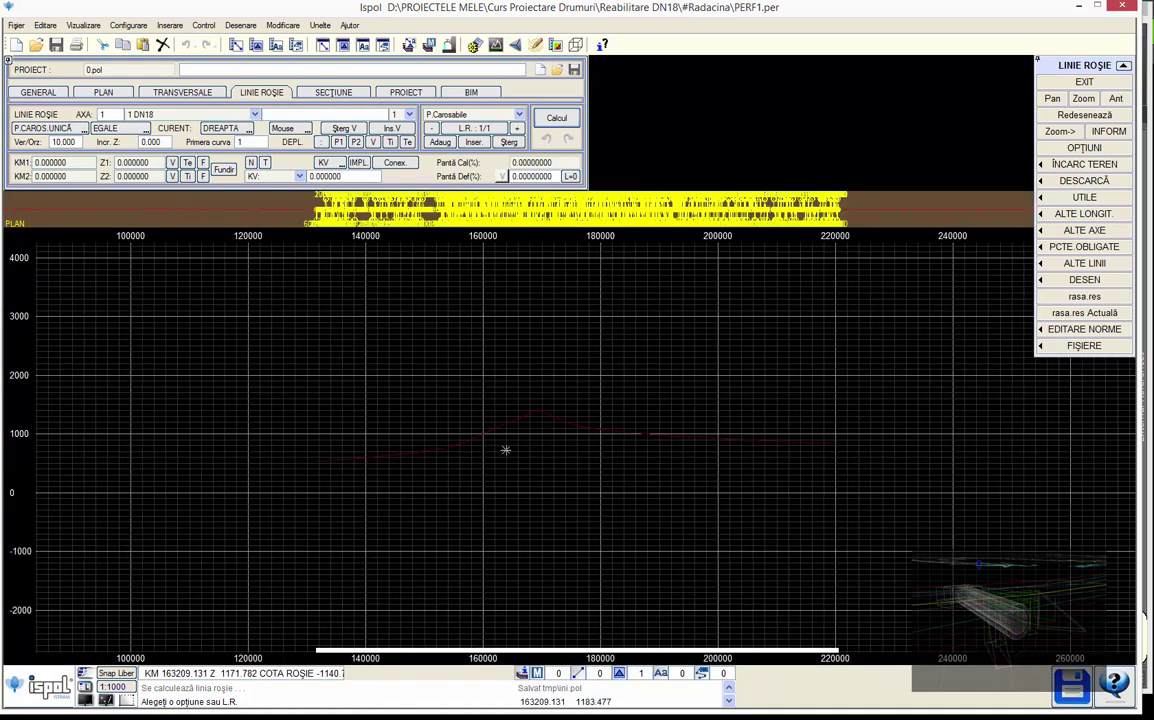